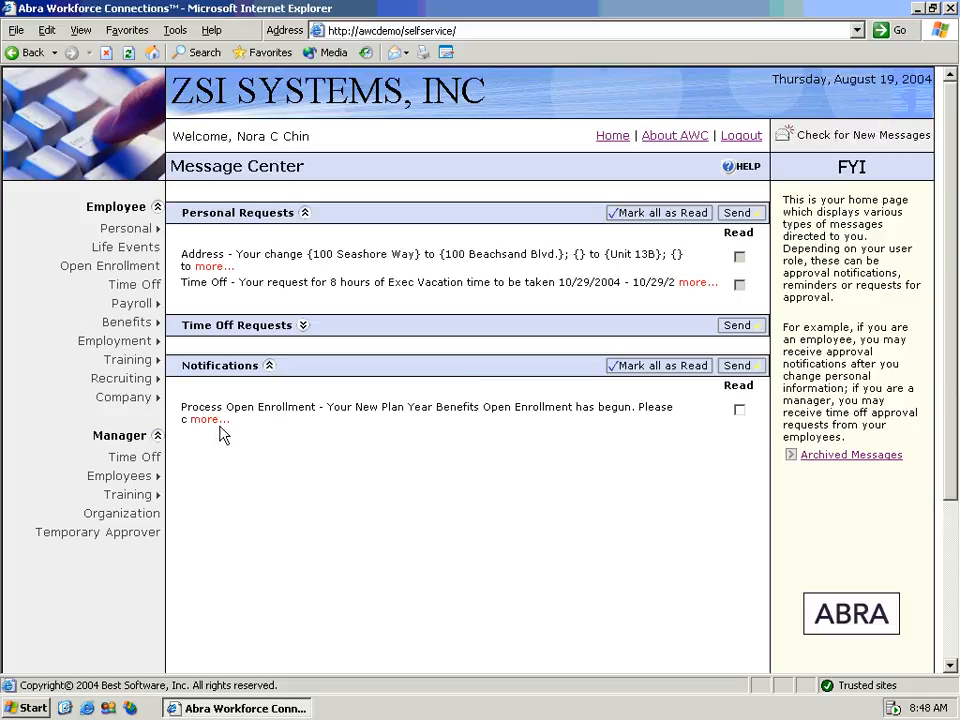
- Go to the Open Enrollment welcome page through the Employee menu from the Message Center
{"action": "mouse_move", "coordinate": [211, 426]}
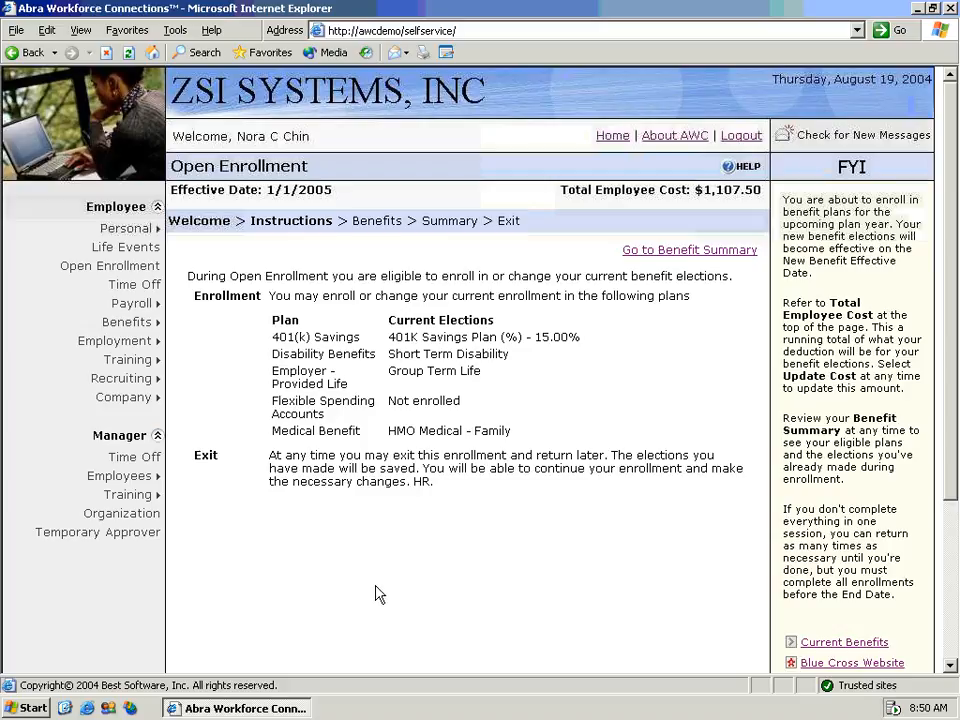
- Move past the welcome page and keep the 401(k) Savings election at 10.00
{"action": "scroll", "coordinate": [379, 594], "scroll_direction": "down", "scroll_amount": 1}
{"action": "scroll", "coordinate": [379, 594], "scroll_direction": "down", "scroll_amount": 3}
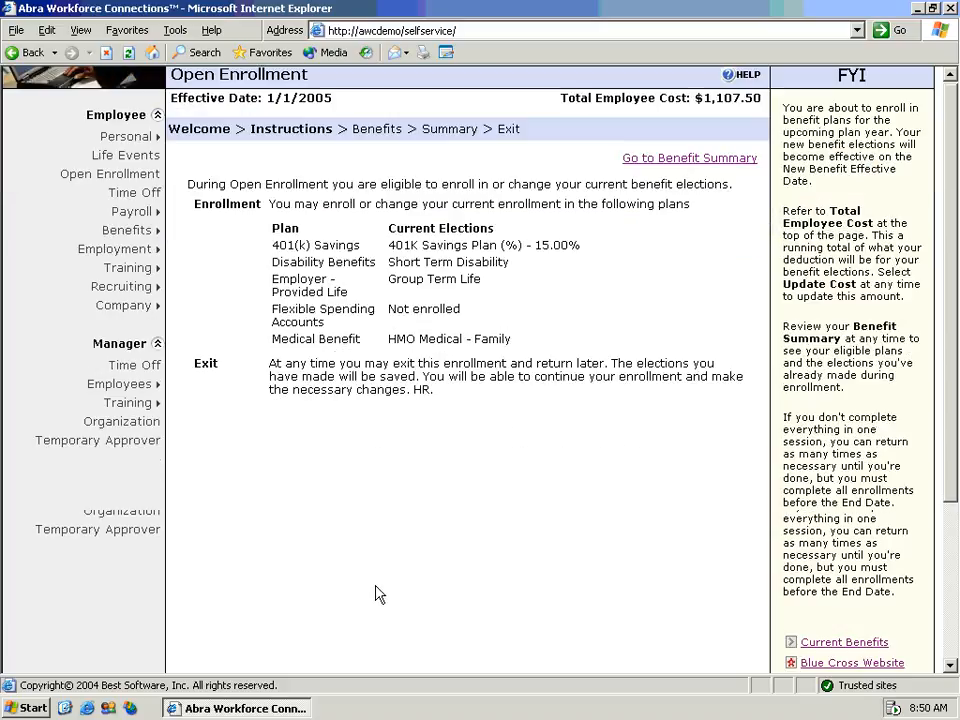
{"action": "left_click", "coordinate": [328, 468]}
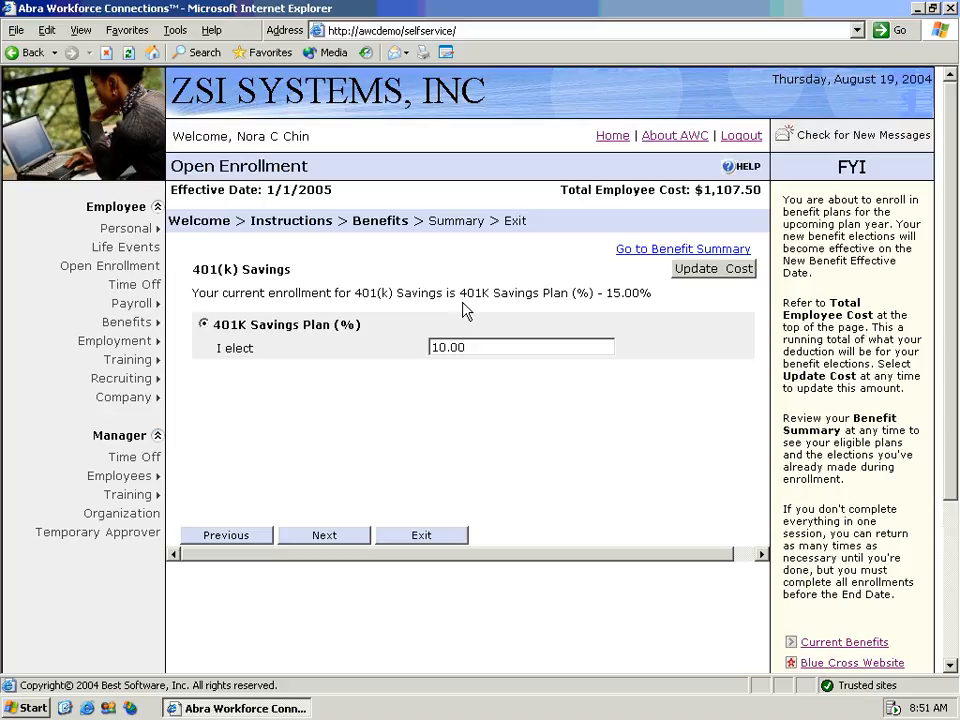
{"action": "left_click", "coordinate": [326, 541]}
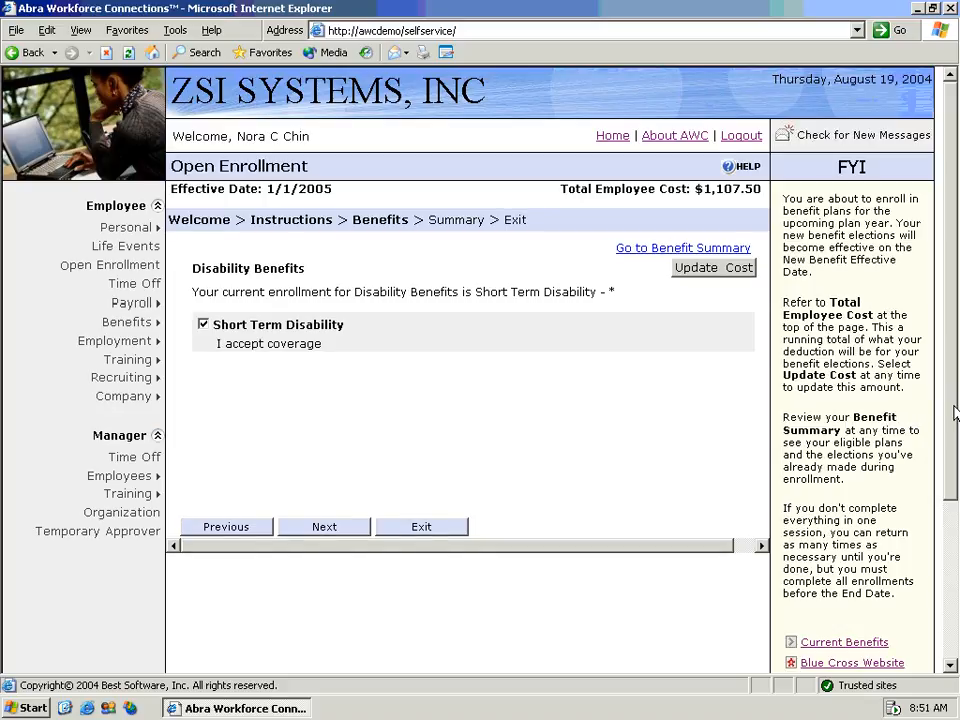
- Keep Short Term Disability, review the Group Term Life beneficiaries, and continue
{"action": "scroll", "coordinate": [955, 410], "scroll_direction": "down", "scroll_amount": 1}
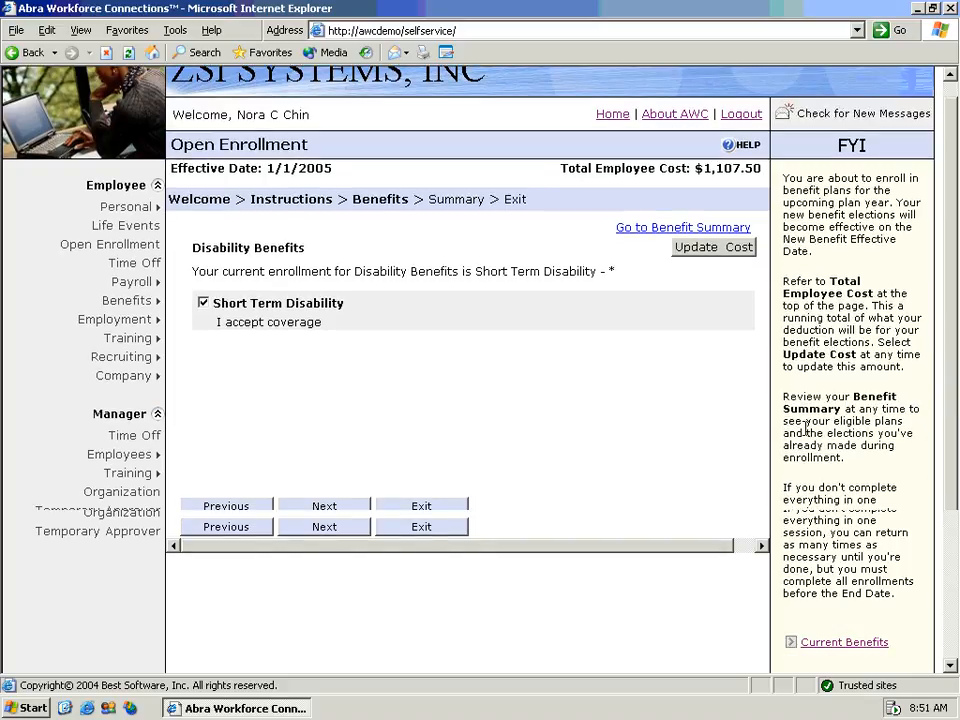
{"action": "left_click", "coordinate": [325, 507]}
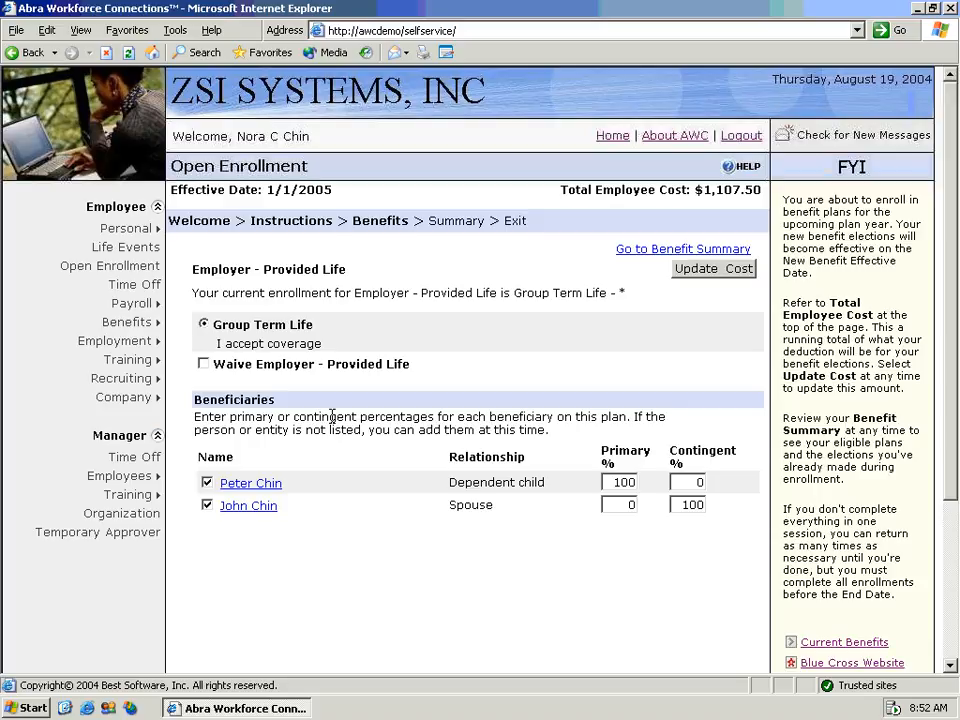
{"action": "left_click_drag", "start_coordinate": [953, 387], "coordinate": [956, 645]}
{"action": "left_click", "coordinate": [329, 487]}
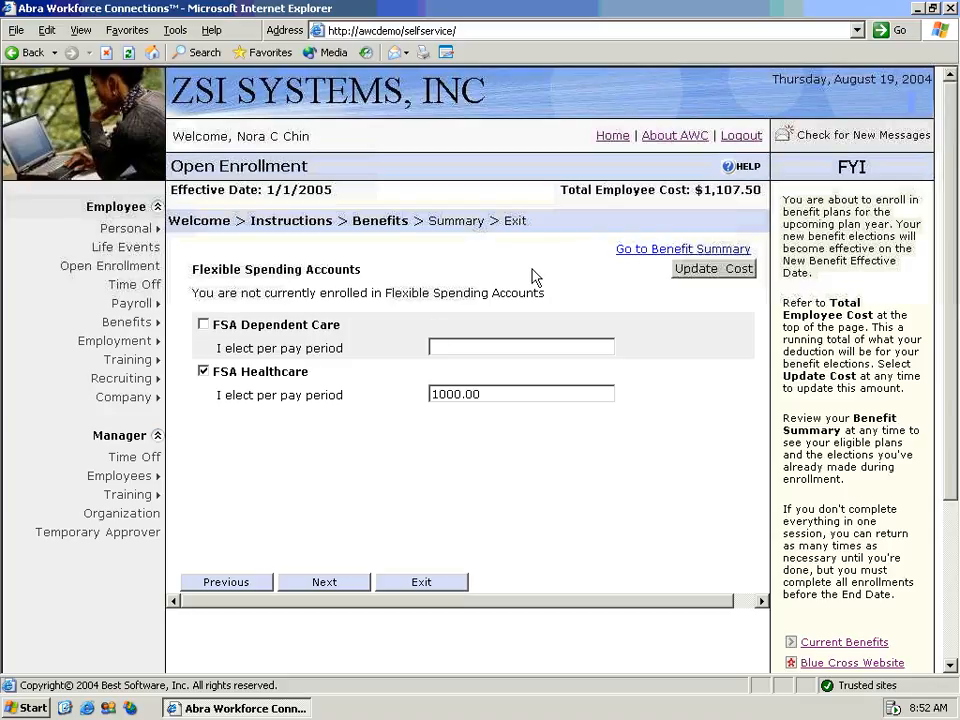
- Keep FSA Healthcare at 1000.00, then choose Family coverage for PPO Medical
{"action": "left_click", "coordinate": [337, 584]}
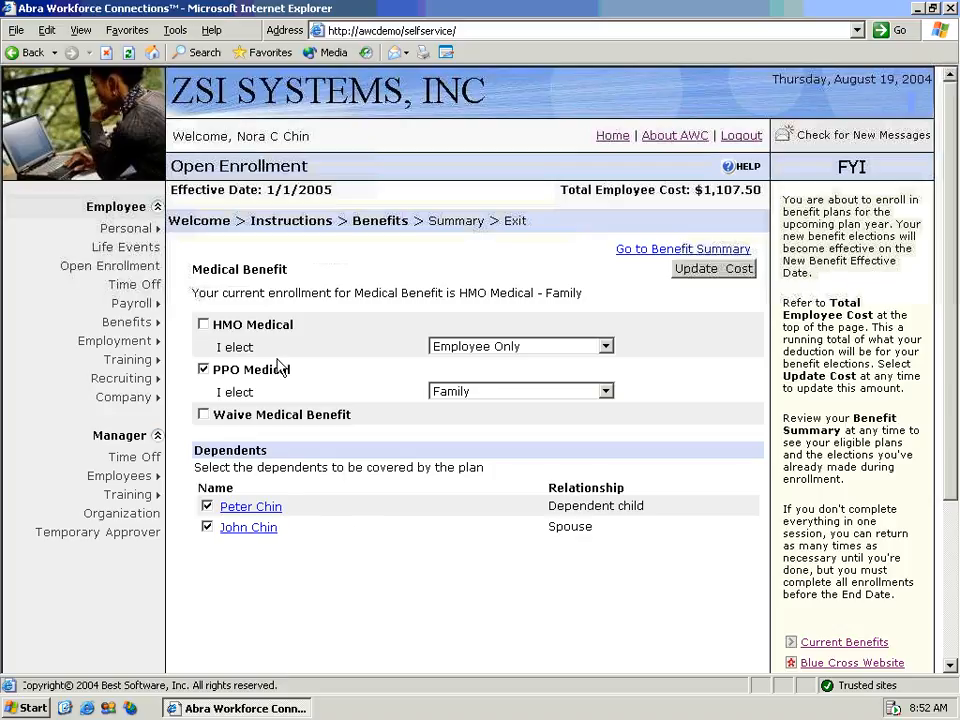
{"action": "left_click", "coordinate": [532, 392]}
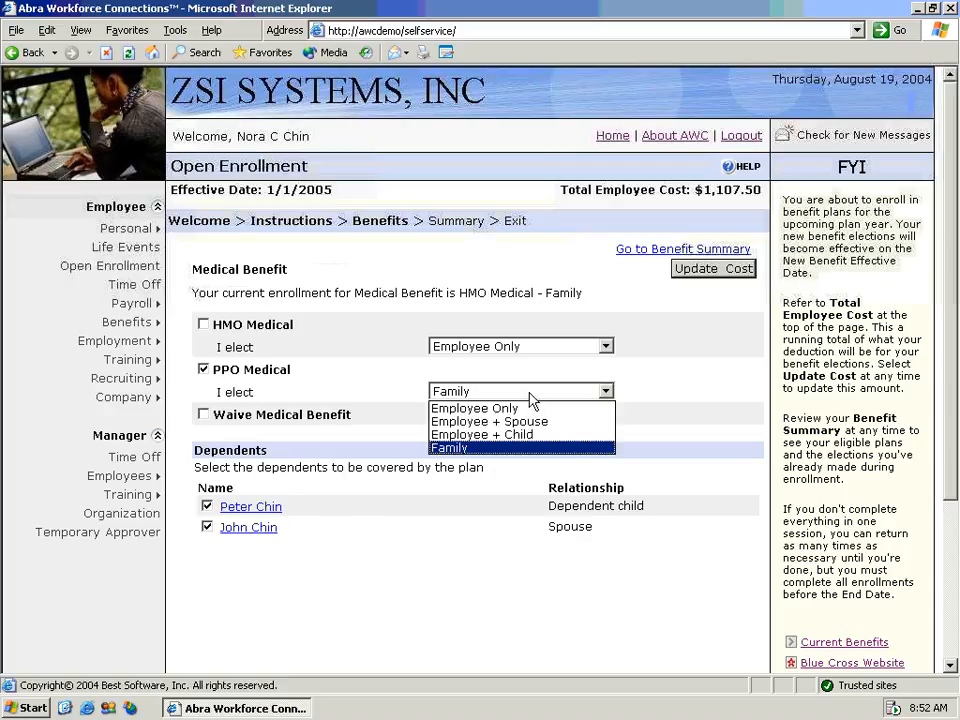
{"action": "left_click", "coordinate": [531, 395]}
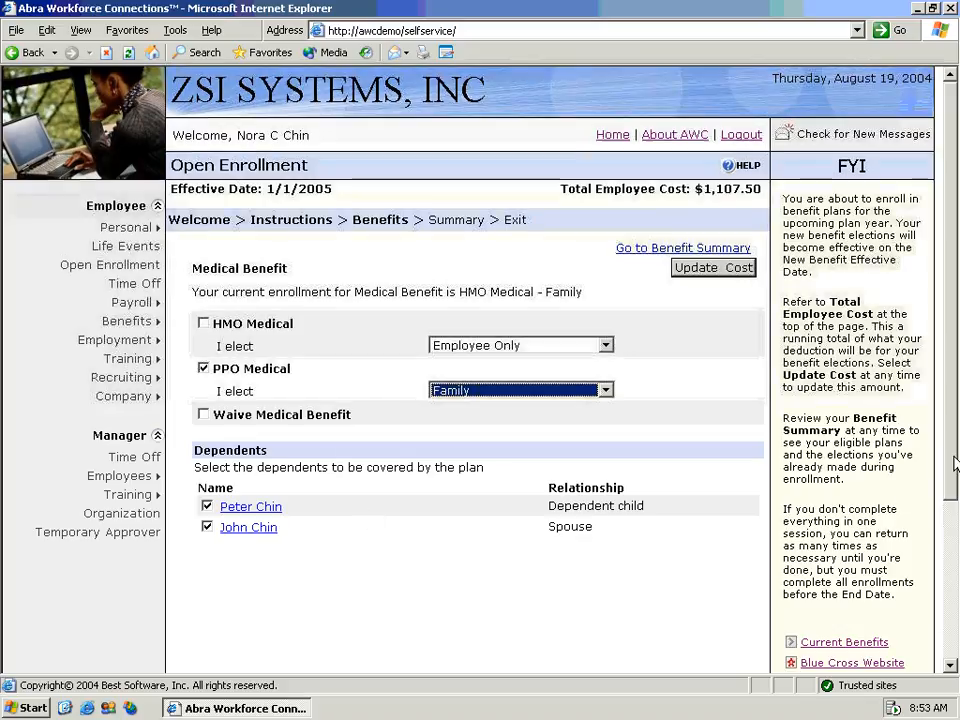
{"action": "left_click_drag", "start_coordinate": [955, 463], "coordinate": [955, 662]}
- Review the Summary's elections, dependents and beneficiaries totaling 1107.50, then continue to Exit
{"action": "left_click", "coordinate": [330, 505]}
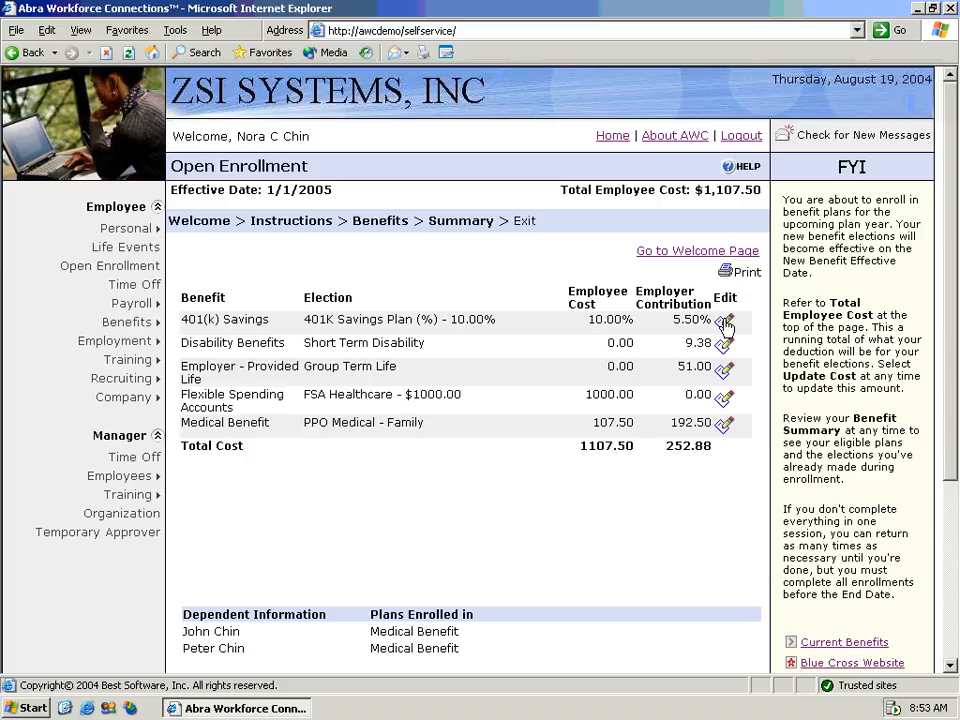
{"action": "left_click_drag", "start_coordinate": [950, 455], "coordinate": [955, 492]}
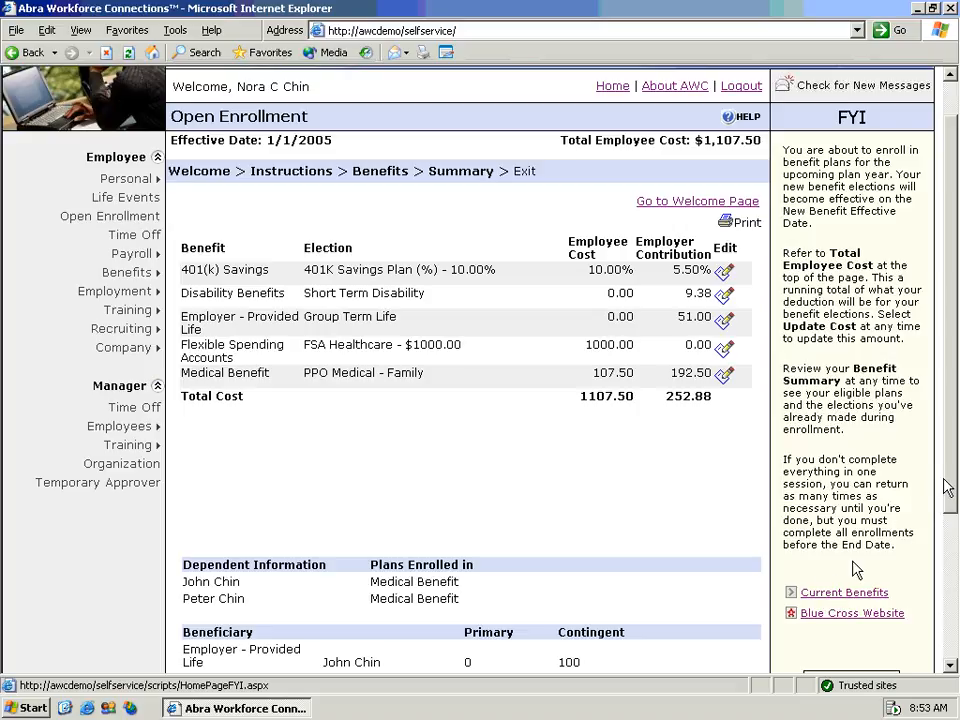
{"action": "left_click_drag", "start_coordinate": [949, 471], "coordinate": [953, 535]}
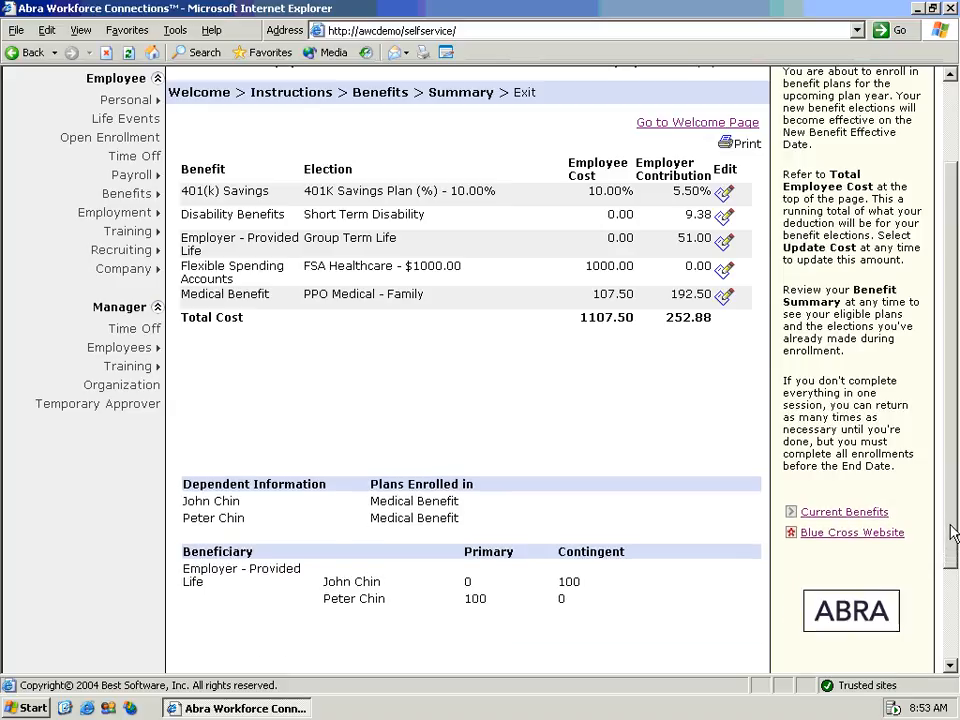
{"action": "left_click_drag", "start_coordinate": [953, 535], "coordinate": [953, 488]}
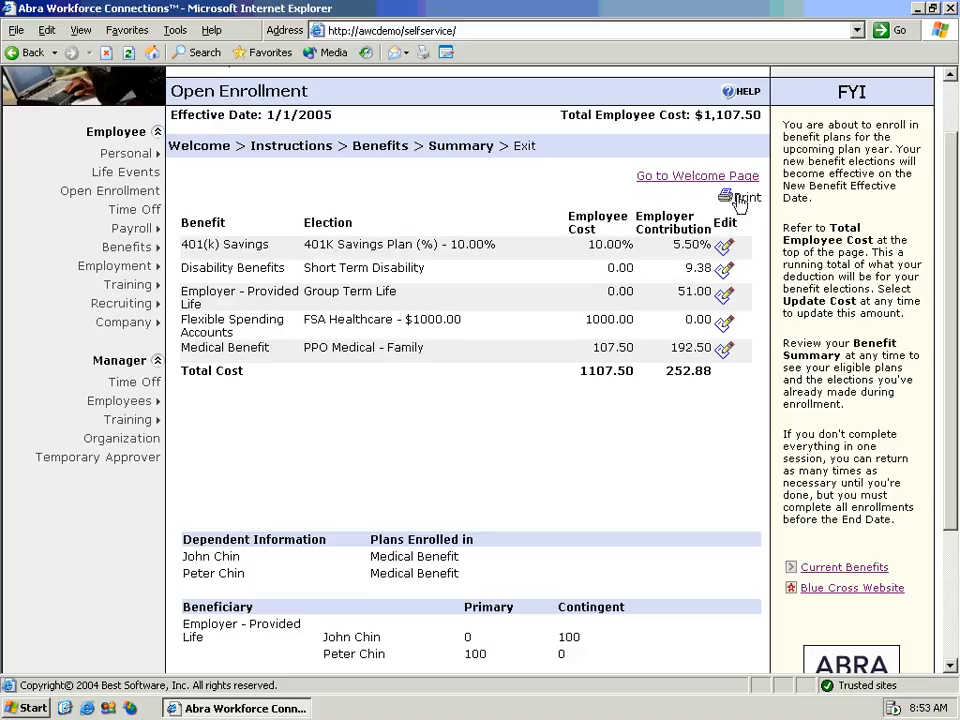
{"action": "left_click_drag", "start_coordinate": [952, 312], "coordinate": [945, 446]}
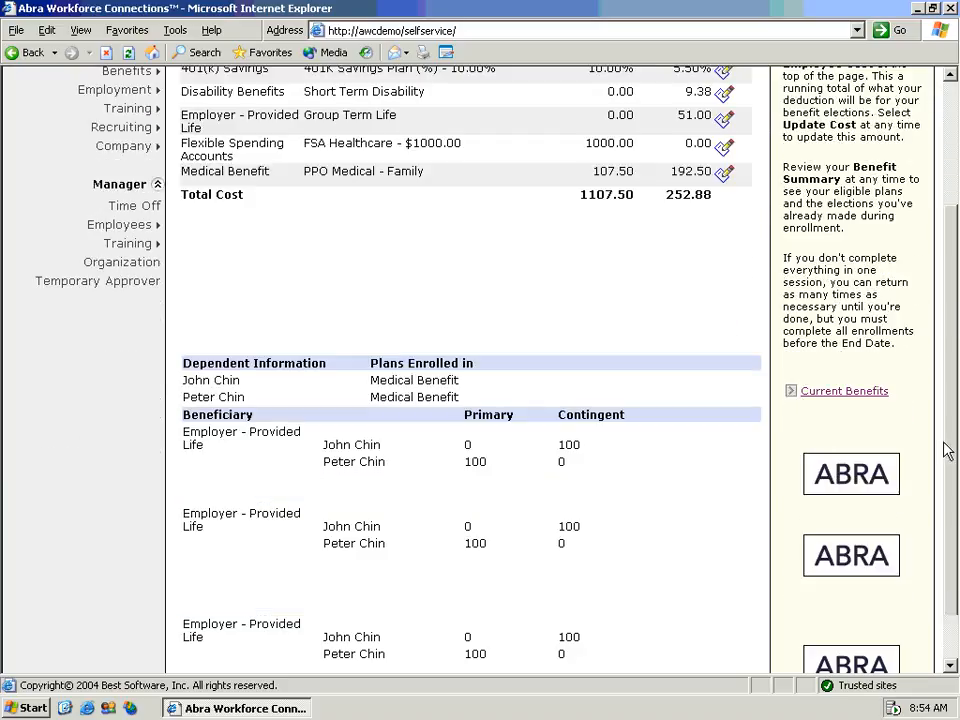
{"action": "scroll", "coordinate": [495, 608], "scroll_direction": "up", "scroll_amount": 2}
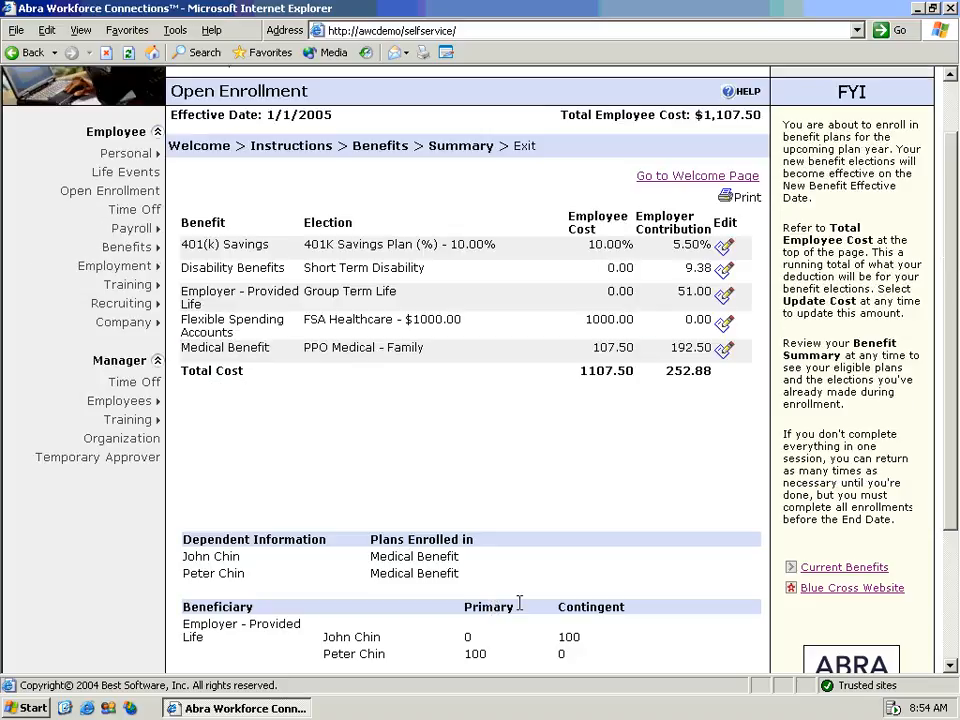
{"action": "scroll", "coordinate": [521, 602], "scroll_direction": "down", "scroll_amount": 2}
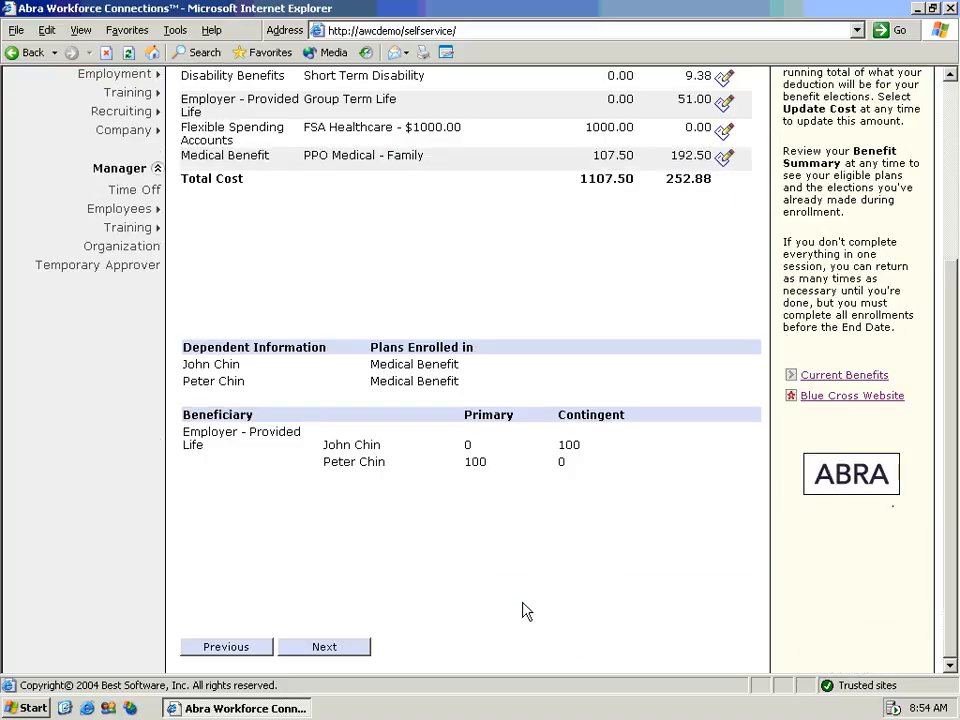
{"action": "left_click", "coordinate": [363, 649]}
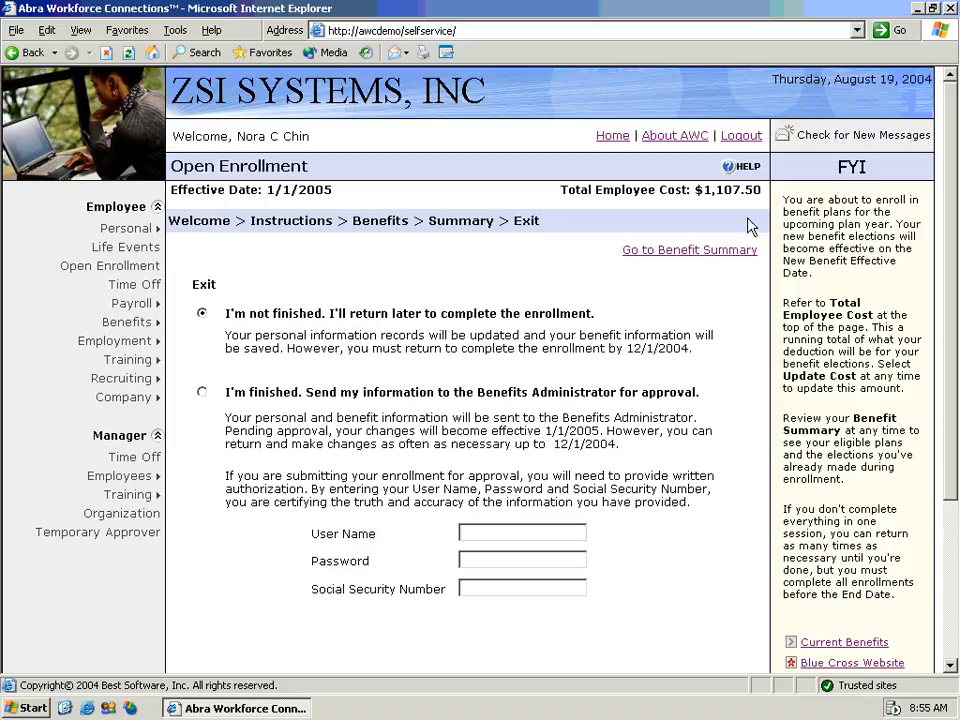
- Log the employee out from the Open Enrollment Exit page
{"action": "left_click", "coordinate": [741, 136]}
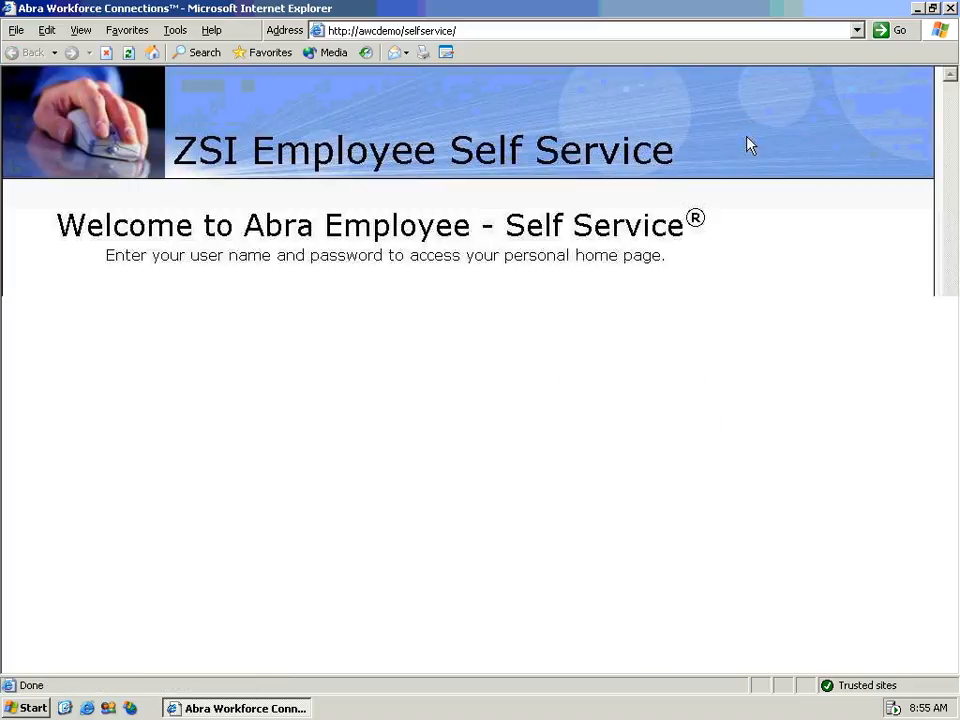
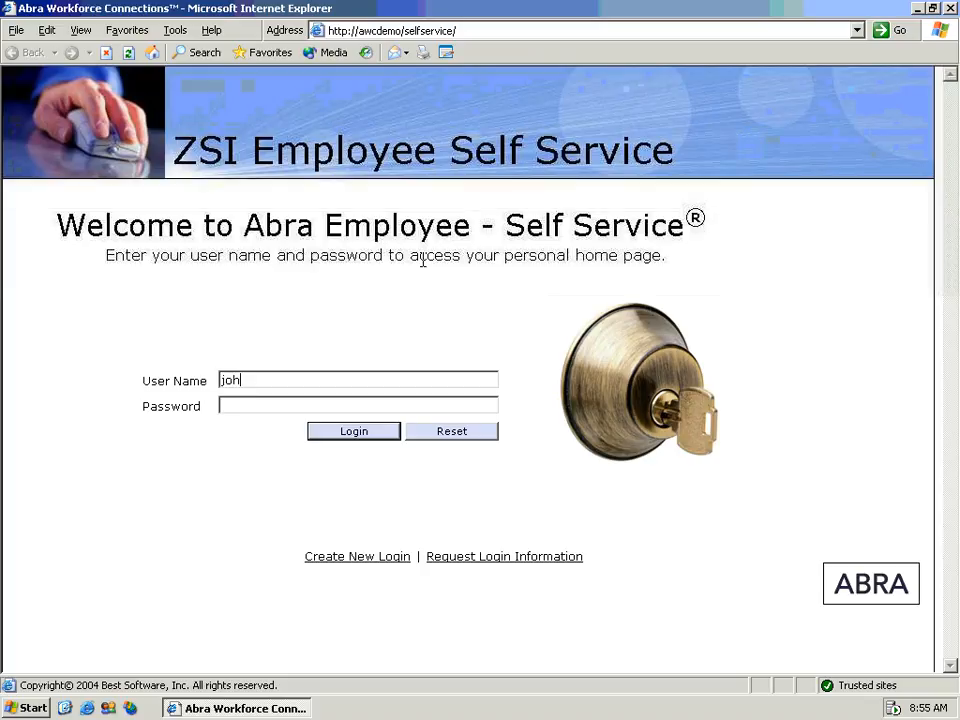
- Sign in with the administrator's user name and password, then collapse the Employee menu
{"action": "left_click", "coordinate": [356, 434]}
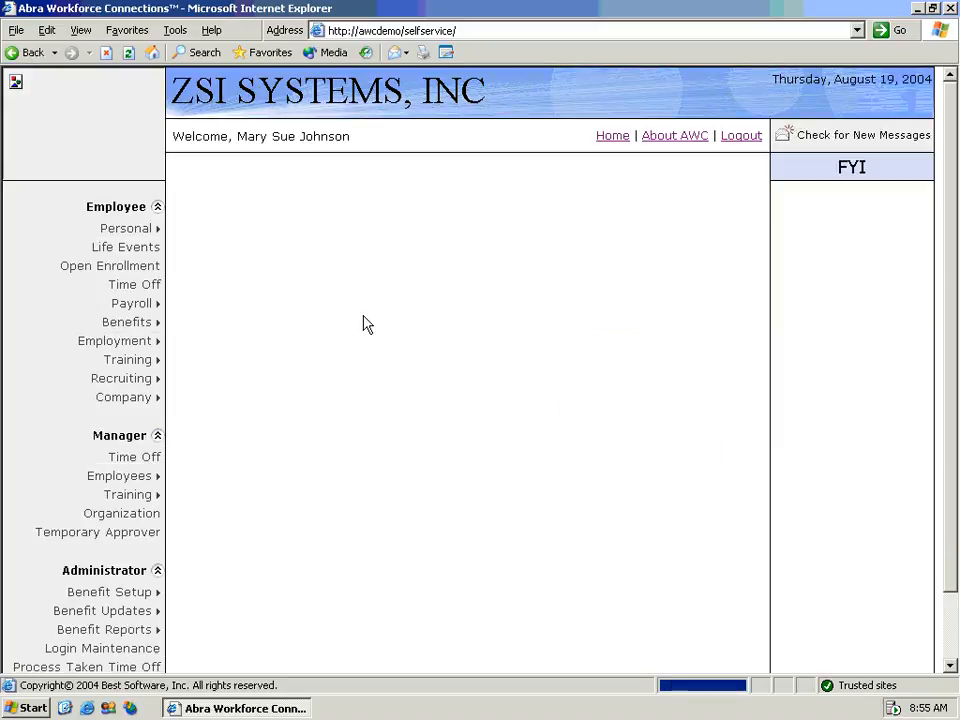
{"action": "left_click", "coordinate": [158, 207]}
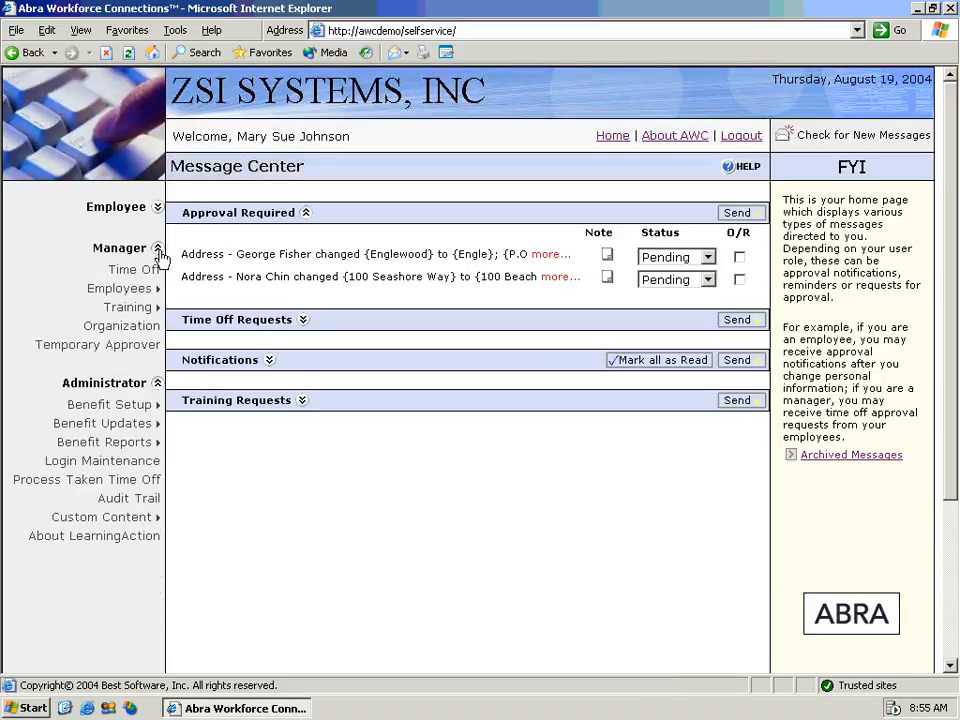
- Collapse the Manager menu and open Benefit Setup > Election Codes
{"action": "left_click", "coordinate": [158, 249]}
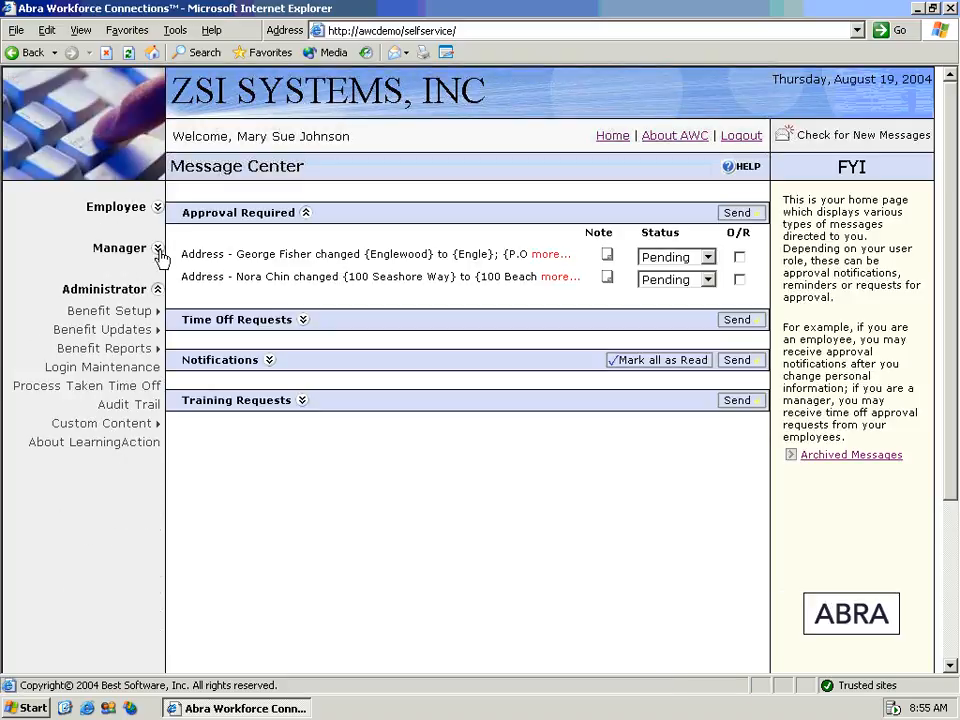
{"action": "mouse_move", "coordinate": [128, 311]}
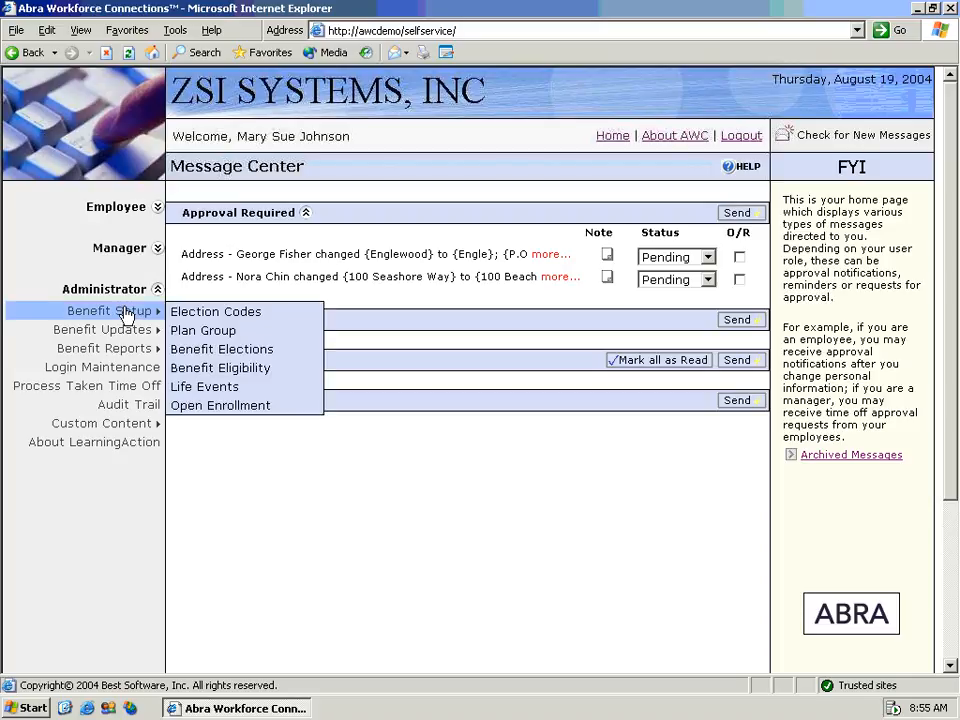
{"action": "left_click", "coordinate": [190, 314]}
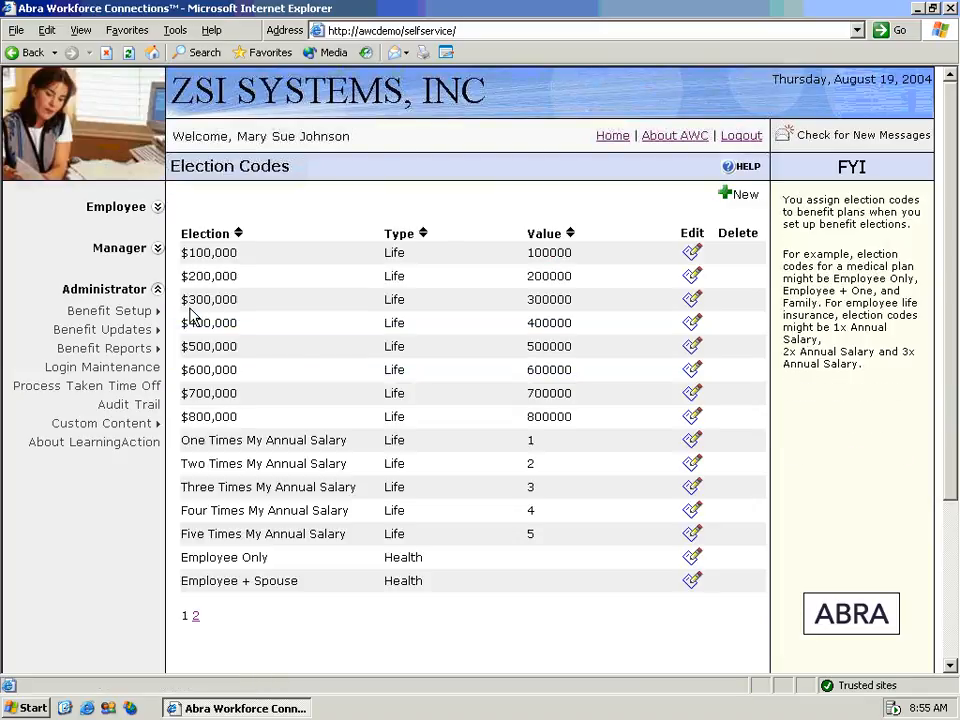
- Open Benefit Setup > Plan Group to list the eleven plan groups
{"action": "mouse_move", "coordinate": [150, 311]}
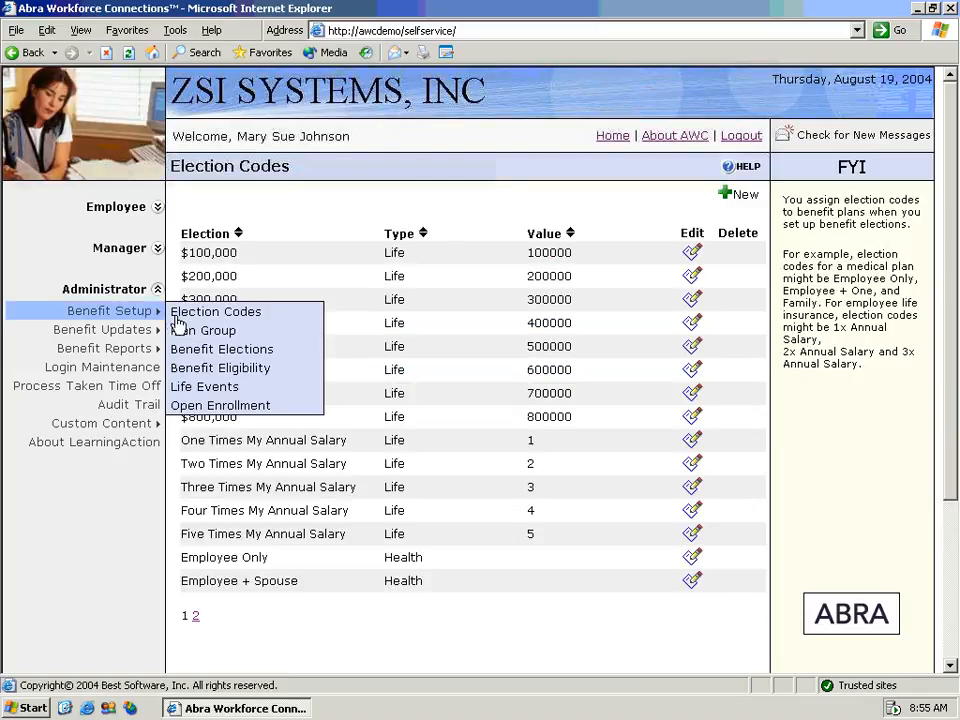
{"action": "left_click", "coordinate": [183, 333]}
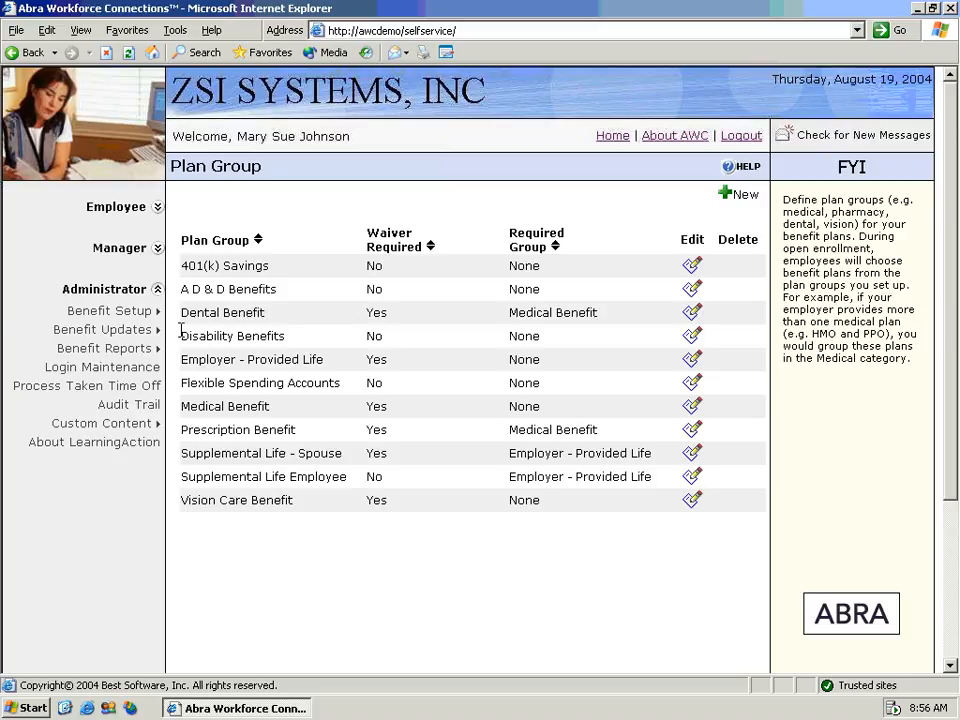
{"action": "mouse_move", "coordinate": [150, 310]}
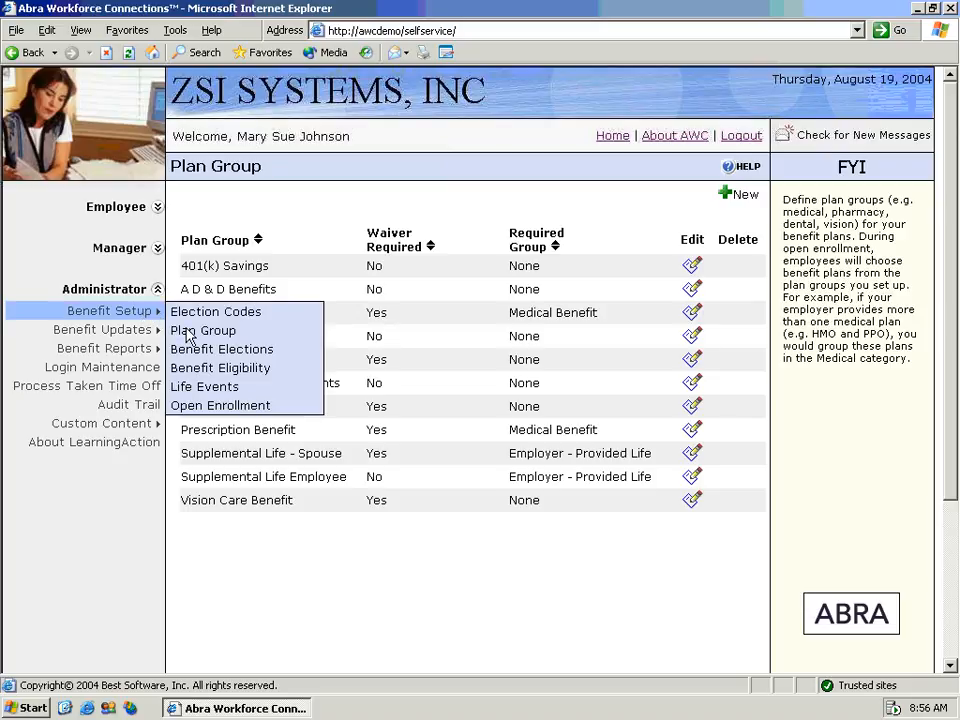
- Edit eligibility for the 401K Savings Plan ($) from the Benefit Eligibility list
{"action": "left_click", "coordinate": [187, 370]}
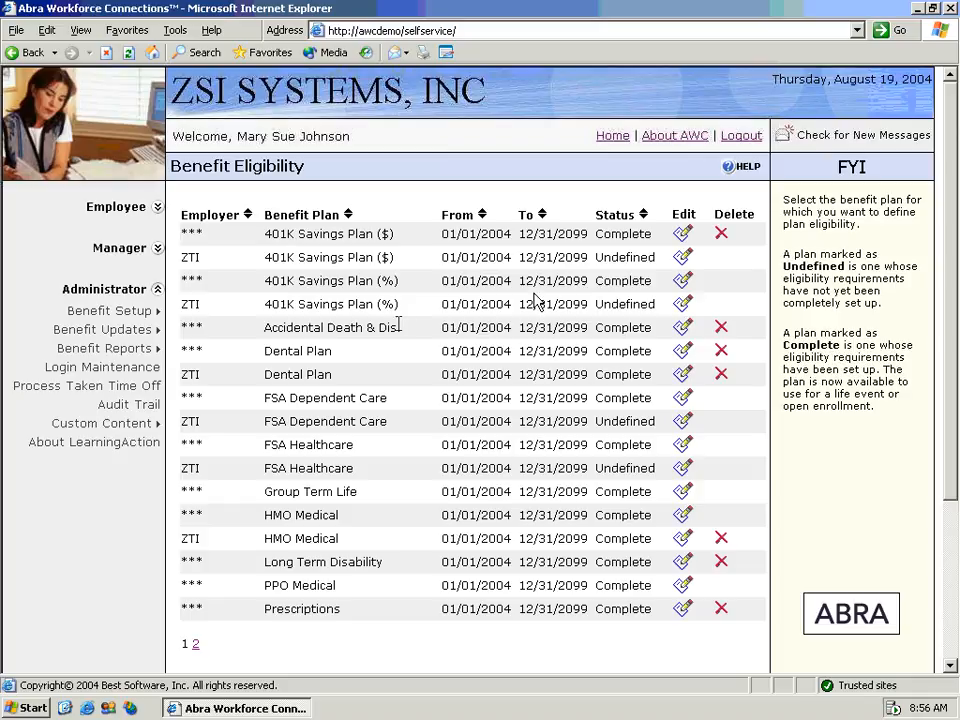
{"action": "left_click", "coordinate": [685, 234]}
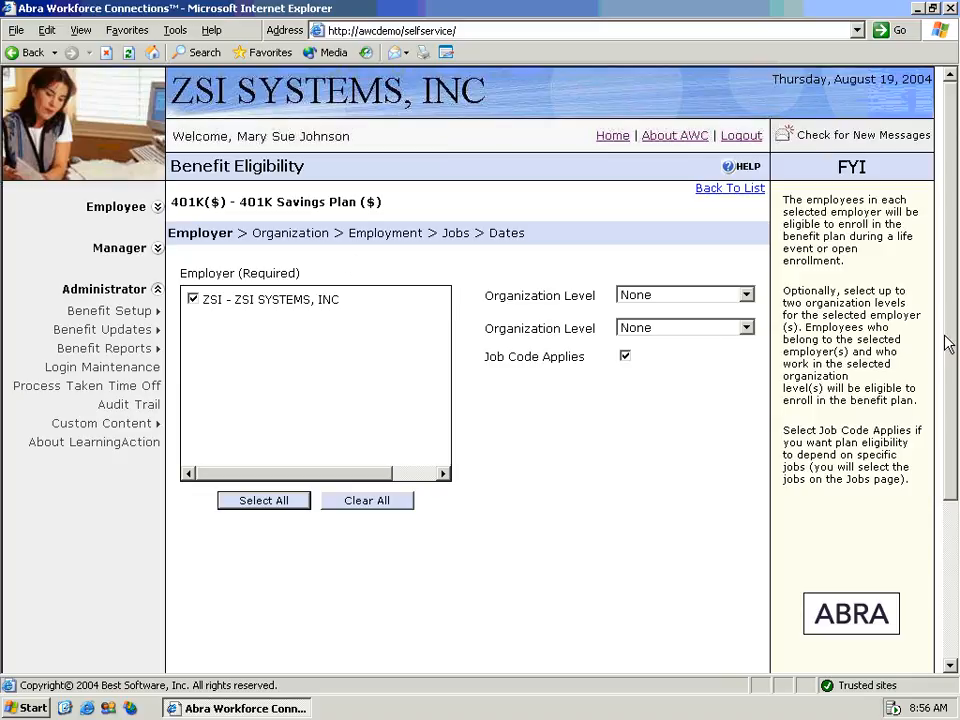
{"action": "left_click_drag", "start_coordinate": [949, 330], "coordinate": [955, 380]}
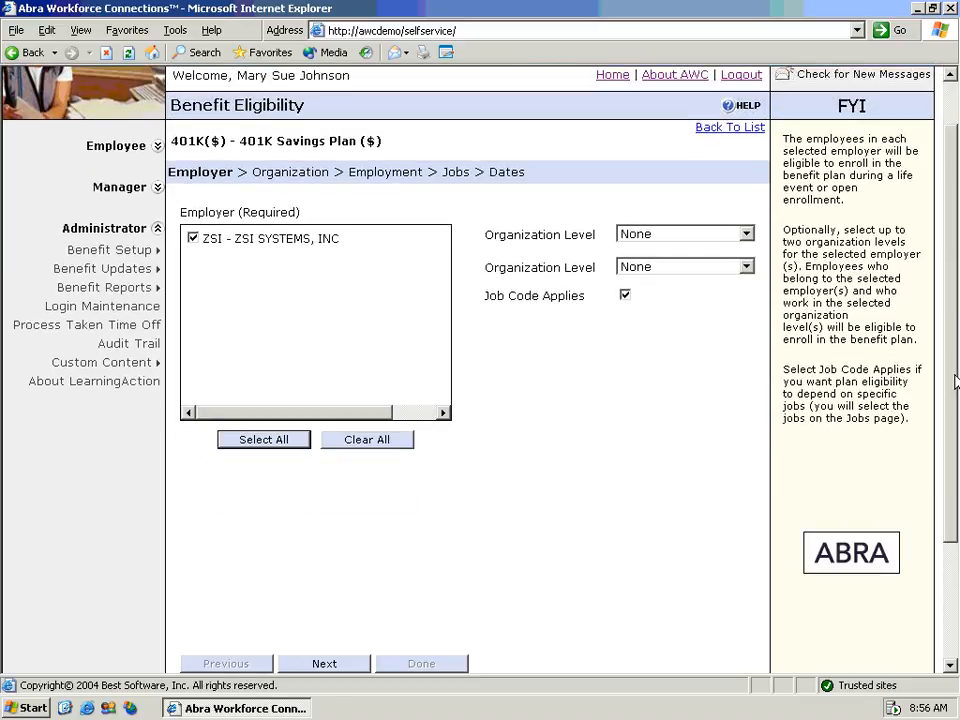
{"action": "left_click_drag", "start_coordinate": [955, 380], "coordinate": [955, 395]}
- Advance the 401K Savings Plan ($) eligibility past the Employer and Employment pages to Jobs
{"action": "left_click", "coordinate": [330, 640]}
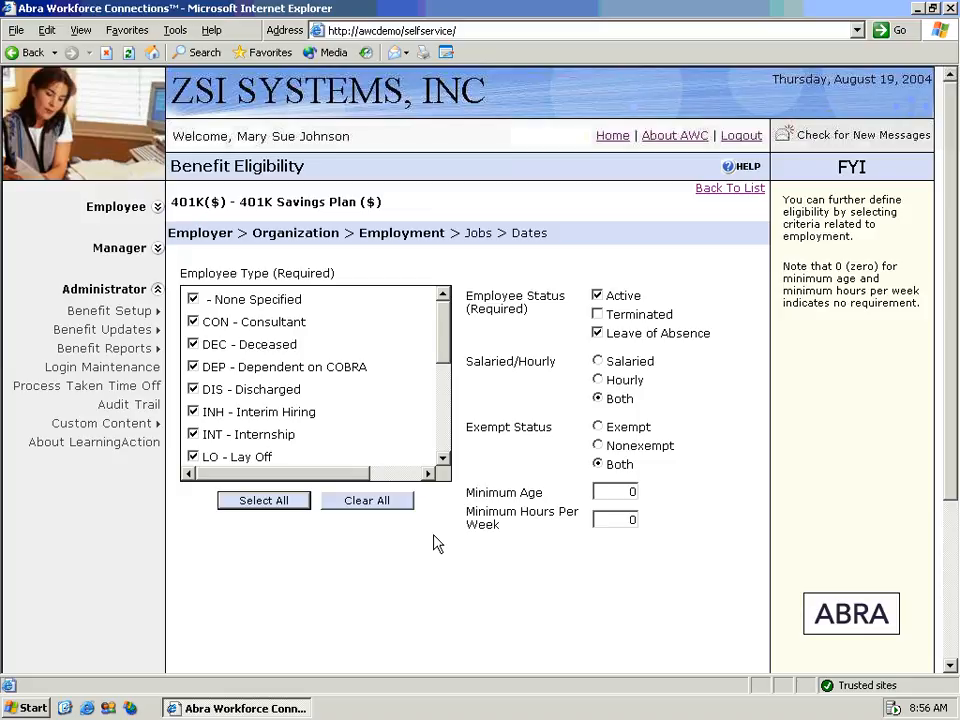
{"action": "left_click_drag", "start_coordinate": [953, 360], "coordinate": [940, 530]}
{"action": "left_click", "coordinate": [313, 516]}
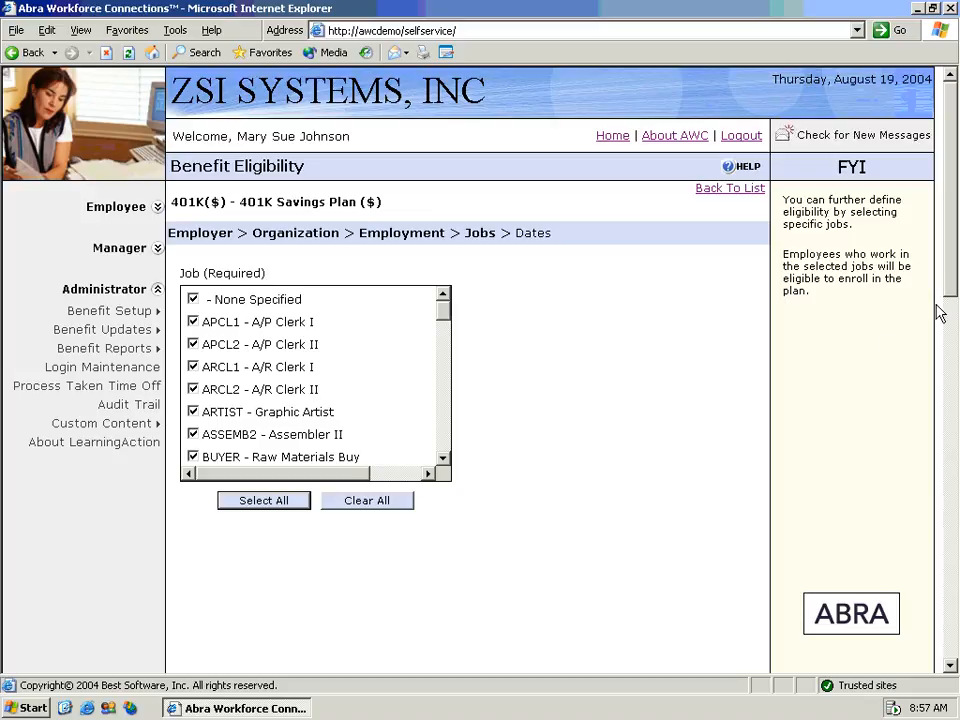
{"action": "scroll", "coordinate": [953, 290], "scroll_direction": "down", "scroll_amount": 2}
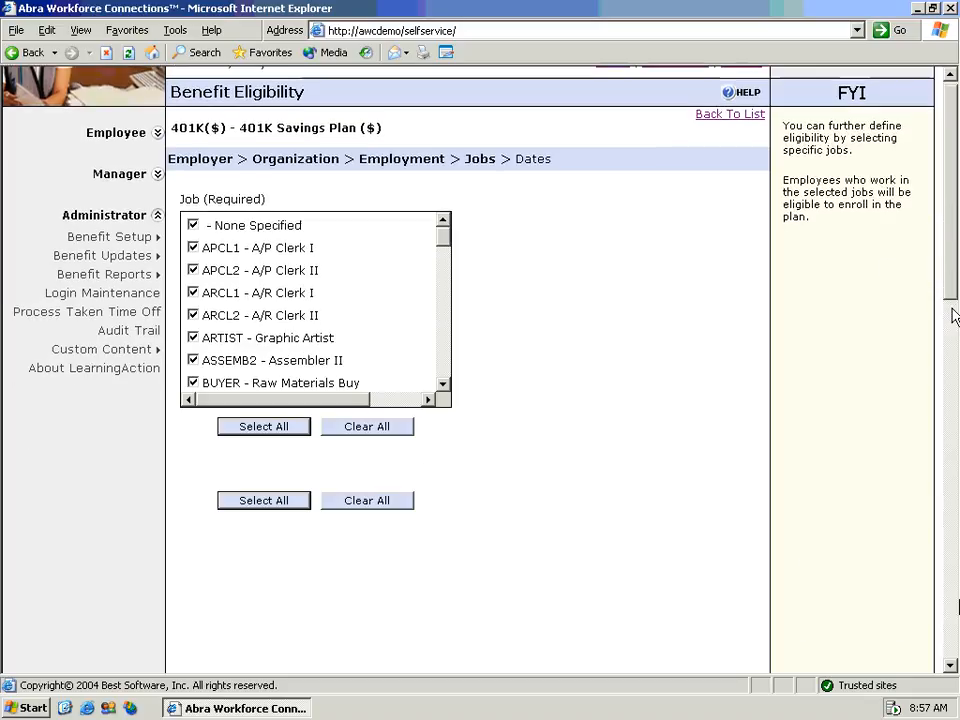
{"action": "left_click_drag", "start_coordinate": [958, 606], "coordinate": [957, 652]}
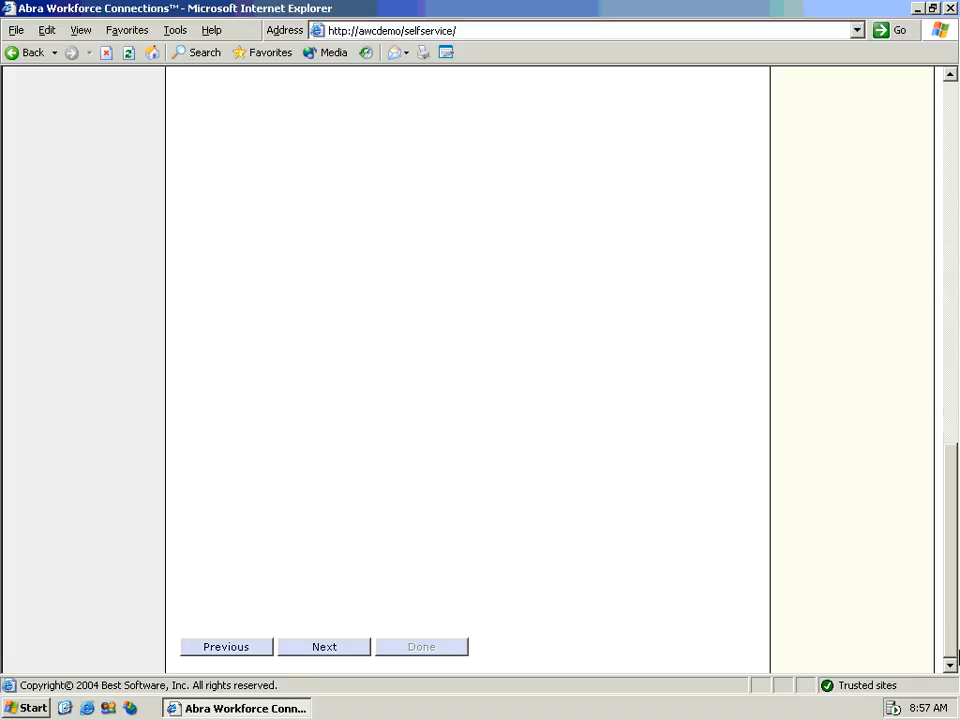
- Move on to Dates, keep Last Hire Date and Months, and finish the 401K plan's eligibility
{"action": "left_click", "coordinate": [346, 650]}
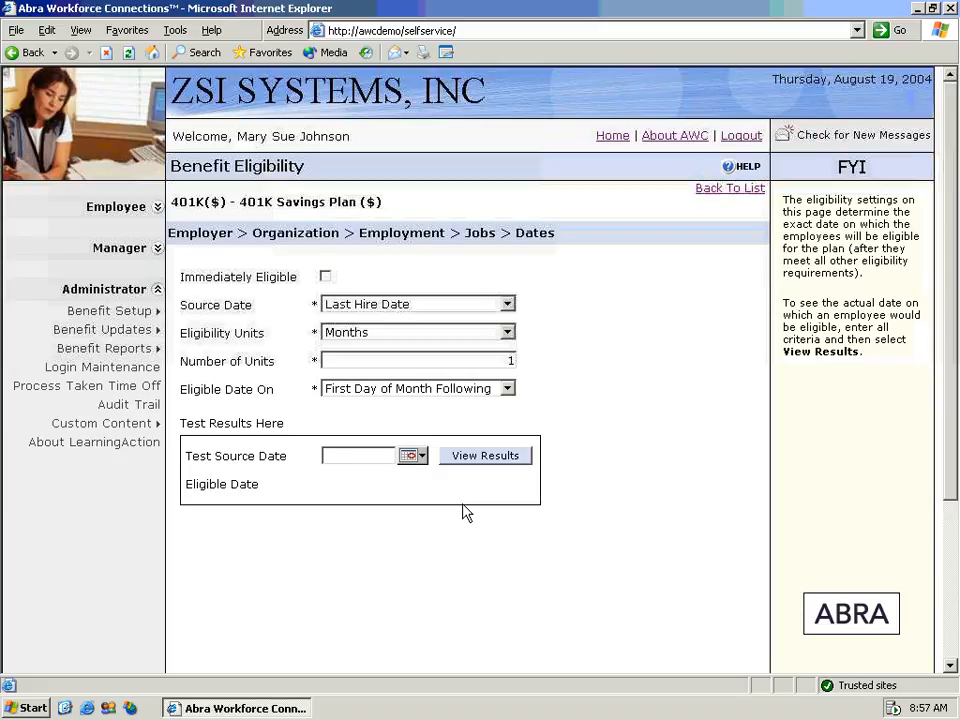
{"action": "left_click", "coordinate": [508, 305]}
{"action": "left_click", "coordinate": [509, 306]}
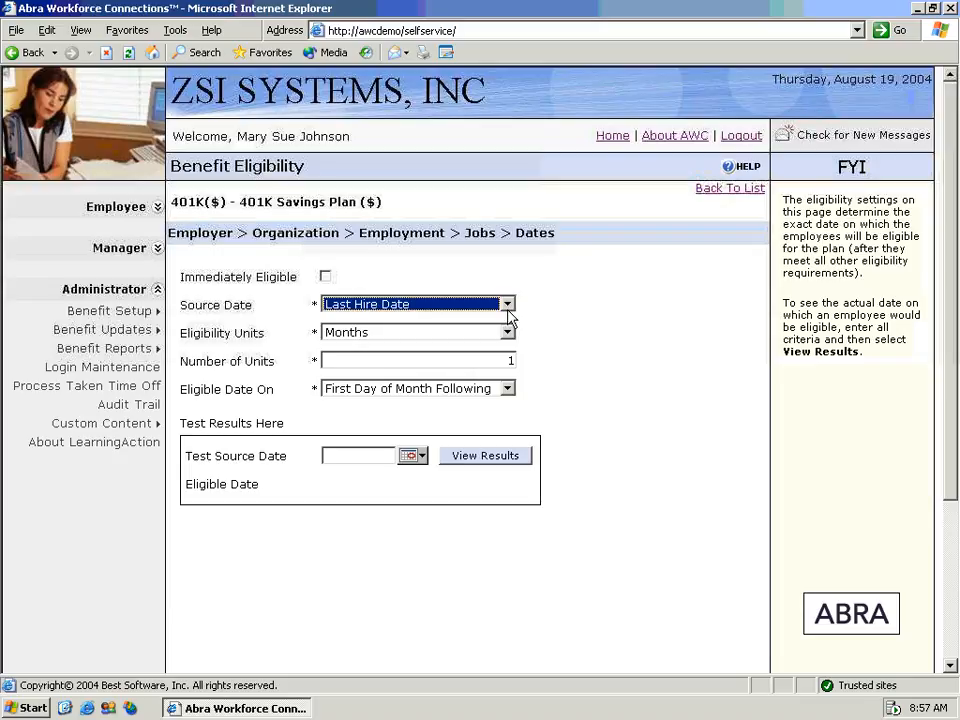
{"action": "left_click", "coordinate": [508, 334]}
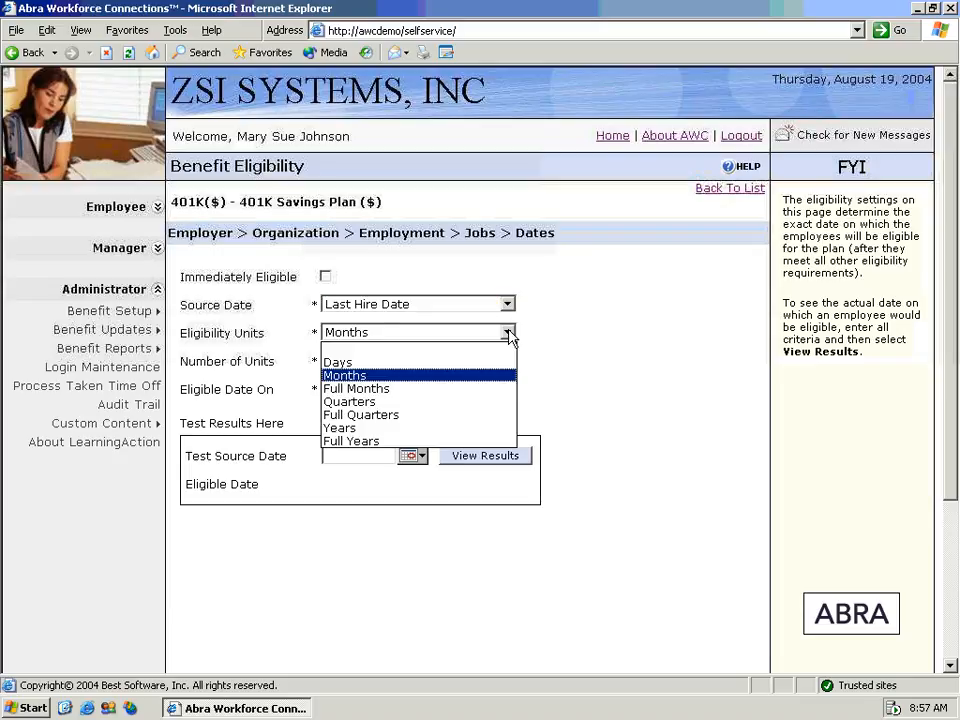
{"action": "left_click", "coordinate": [509, 335]}
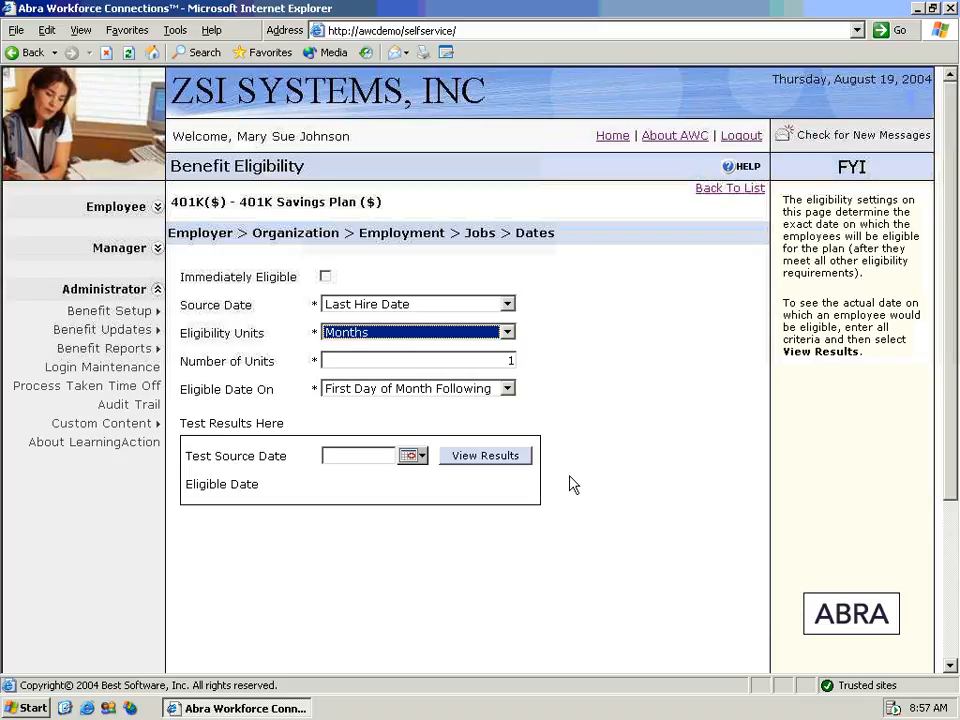
{"action": "left_click_drag", "start_coordinate": [957, 455], "coordinate": [950, 627]}
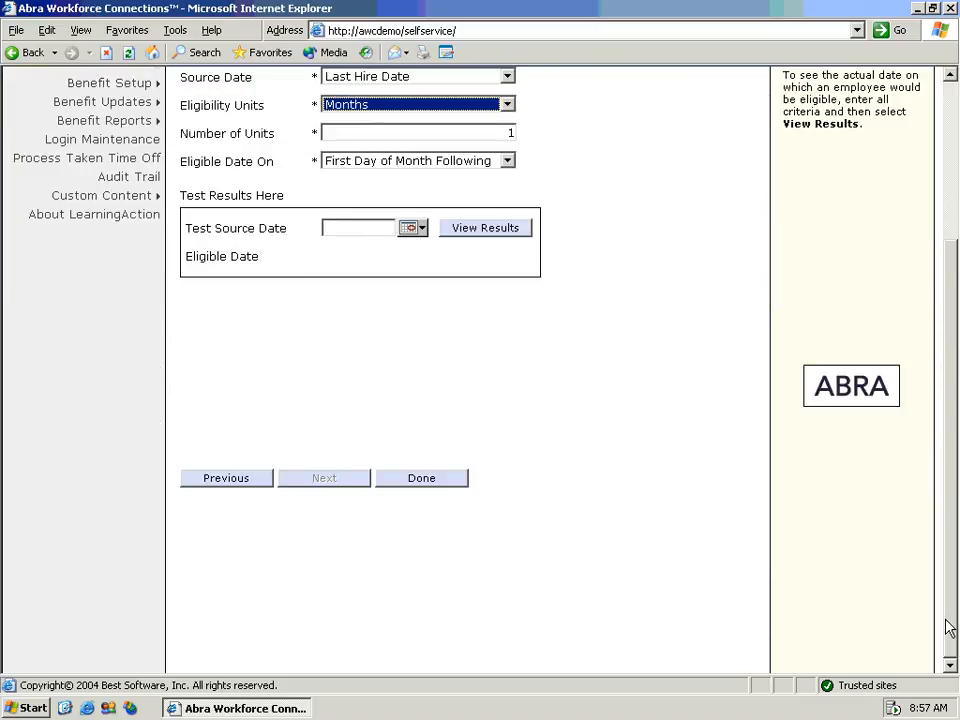
{"action": "left_click", "coordinate": [445, 477]}
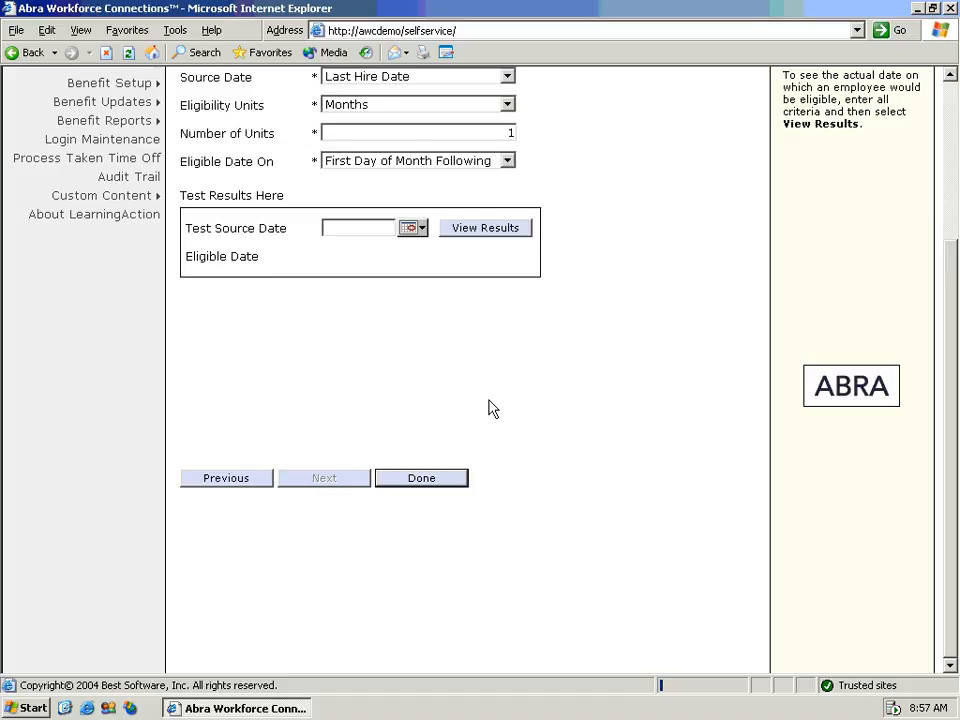
{"action": "mouse_move", "coordinate": [146, 80]}
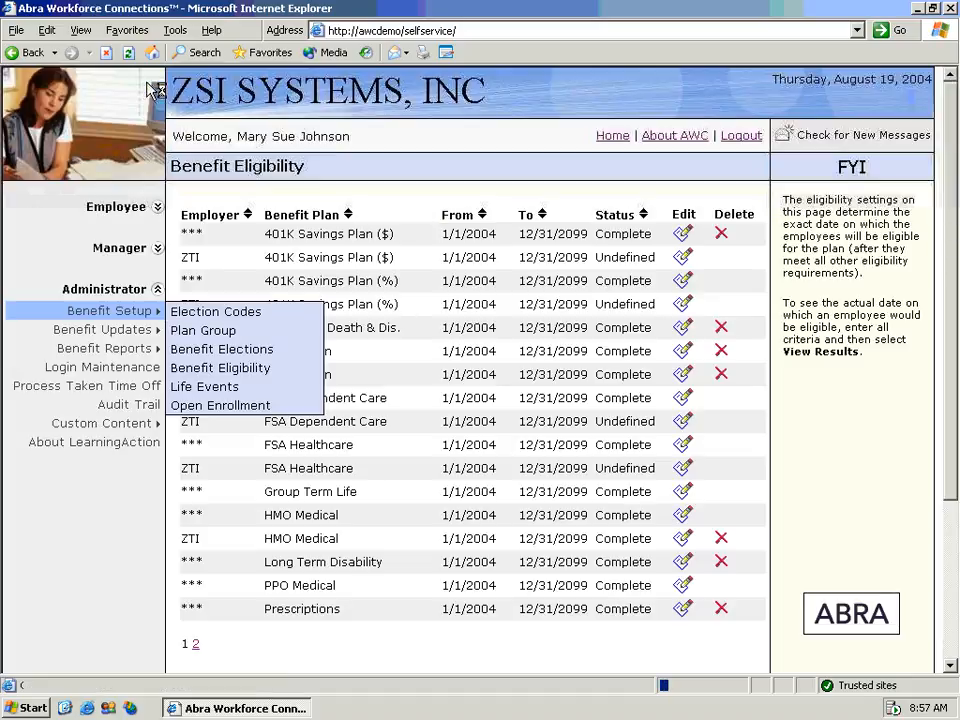
- Show the Life Events page listing the six configured life events
{"action": "left_click", "coordinate": [233, 388]}
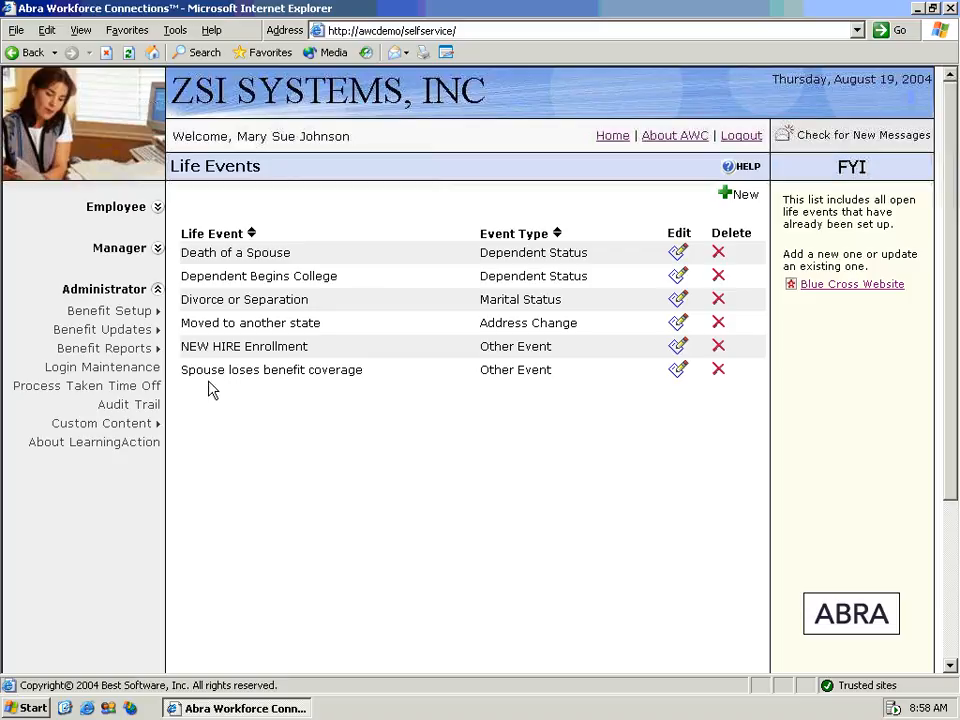
{"action": "mouse_move", "coordinate": [148, 330]}
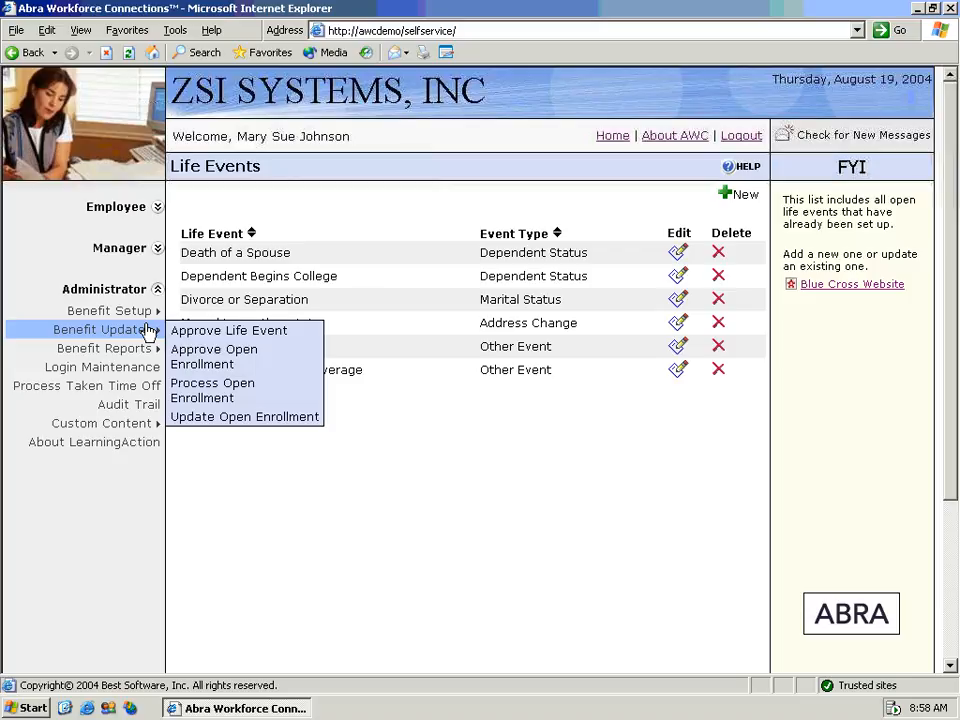
- List all 31 employees in the ZSI New Plan Year Enrollment on Approve Open Enrollment
{"action": "left_click", "coordinate": [192, 353]}
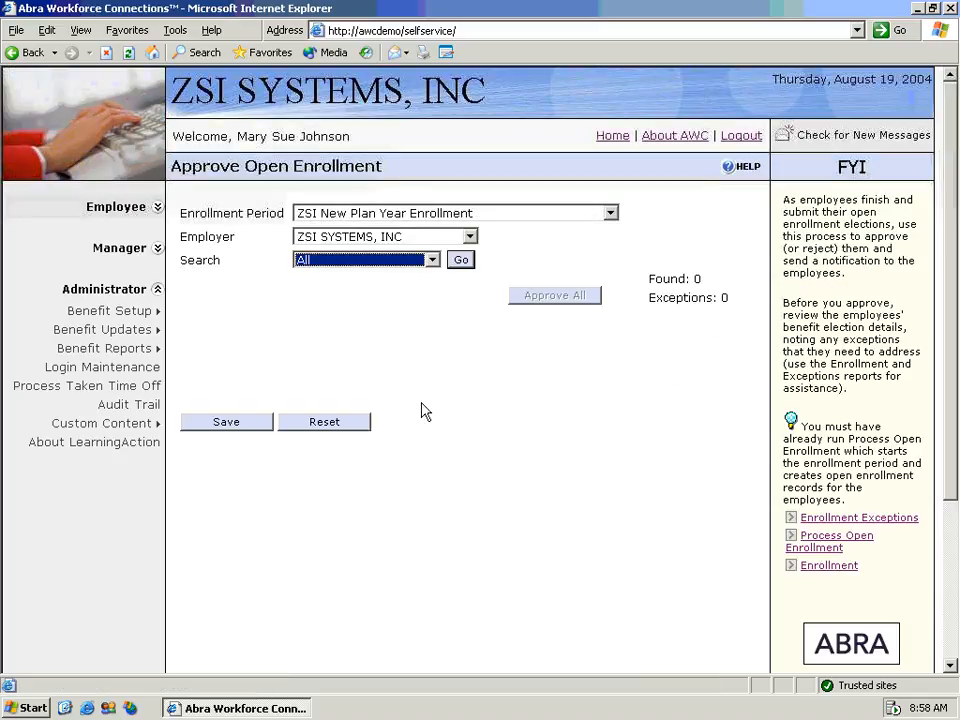
{"action": "left_click", "coordinate": [460, 261]}
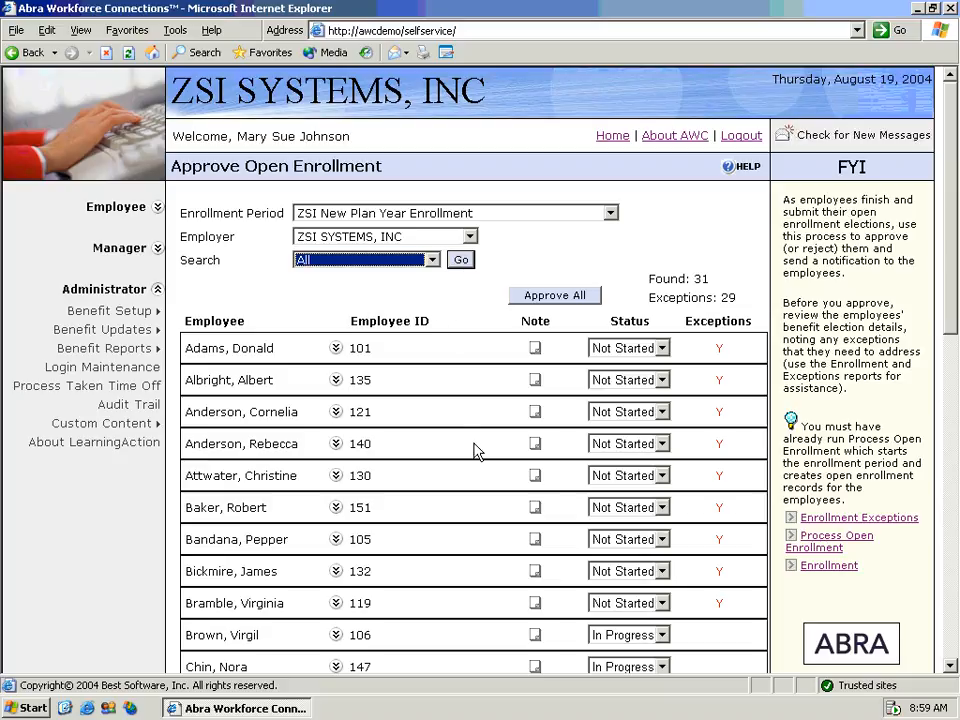
{"action": "left_click_drag", "start_coordinate": [951, 320], "coordinate": [946, 388]}
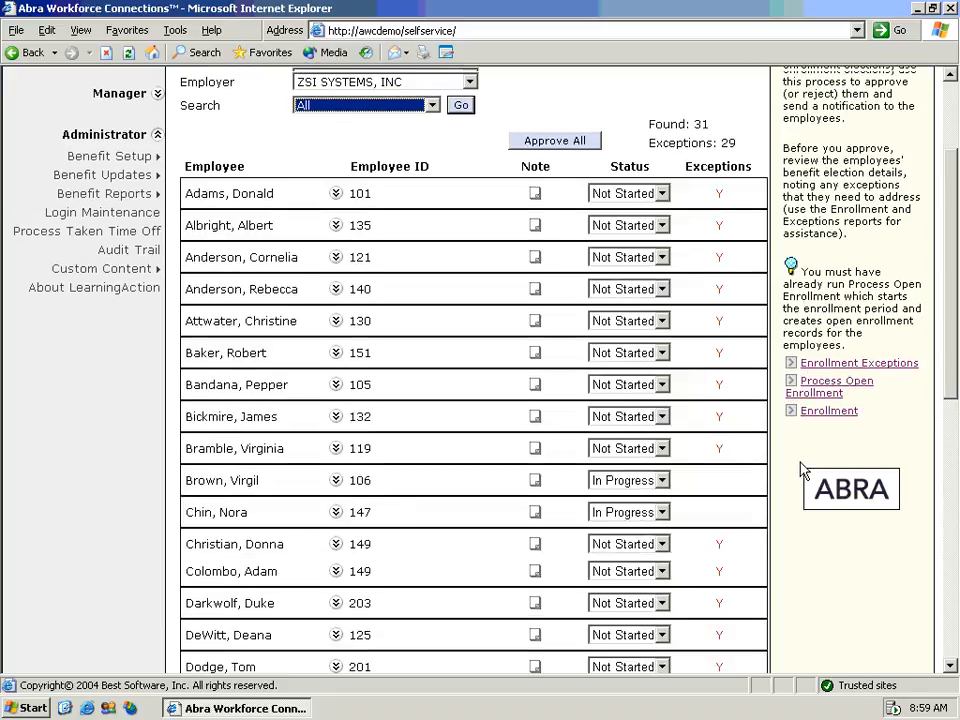
- Expand an In Progress employee's row to show their benefit elections
{"action": "left_click", "coordinate": [337, 514]}
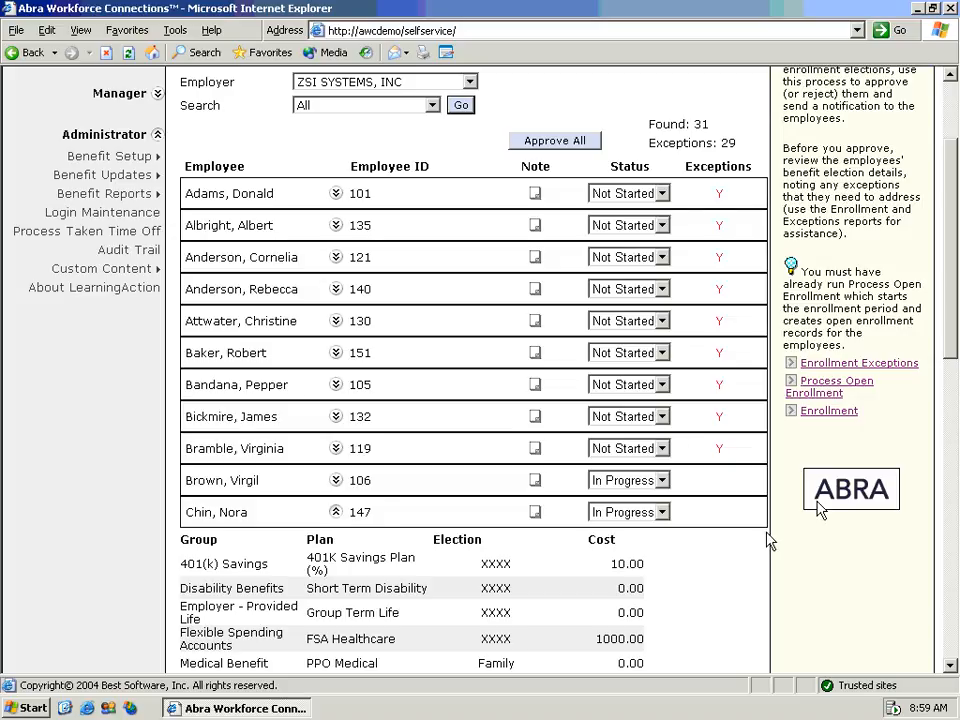
{"action": "left_click", "coordinate": [950, 380]}
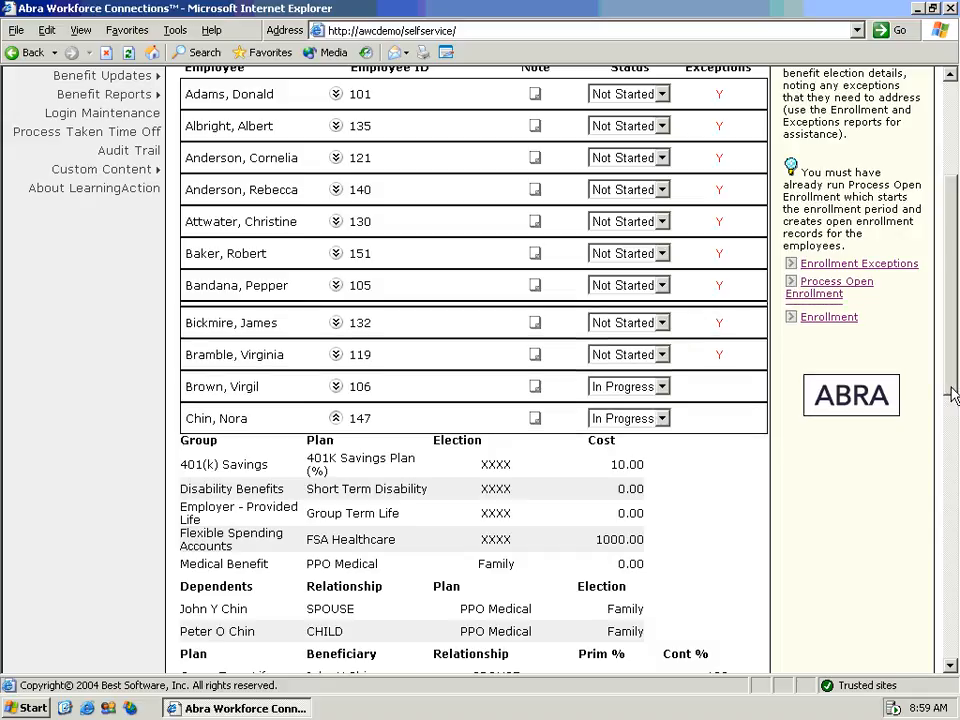
{"action": "left_click_drag", "start_coordinate": [950, 393], "coordinate": [948, 340]}
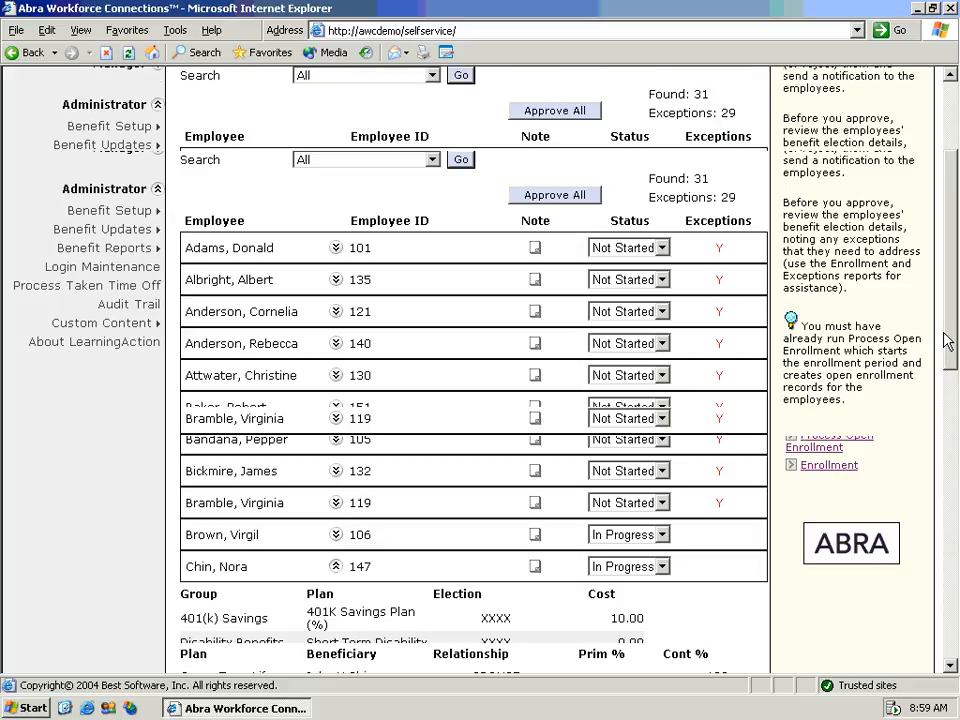
{"action": "mouse_move", "coordinate": [139, 254]}
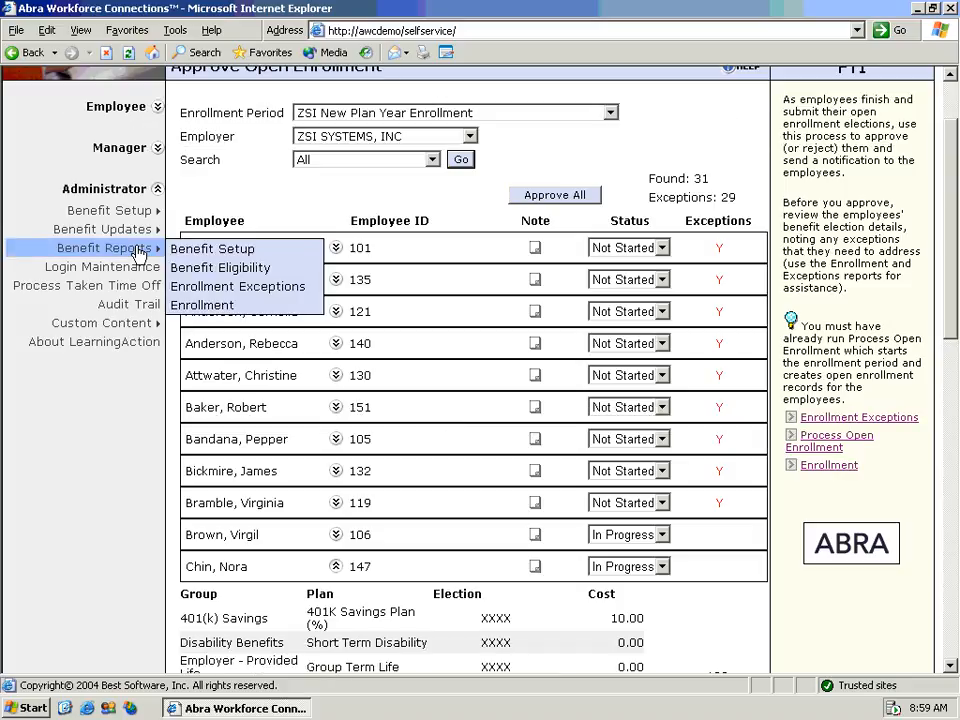